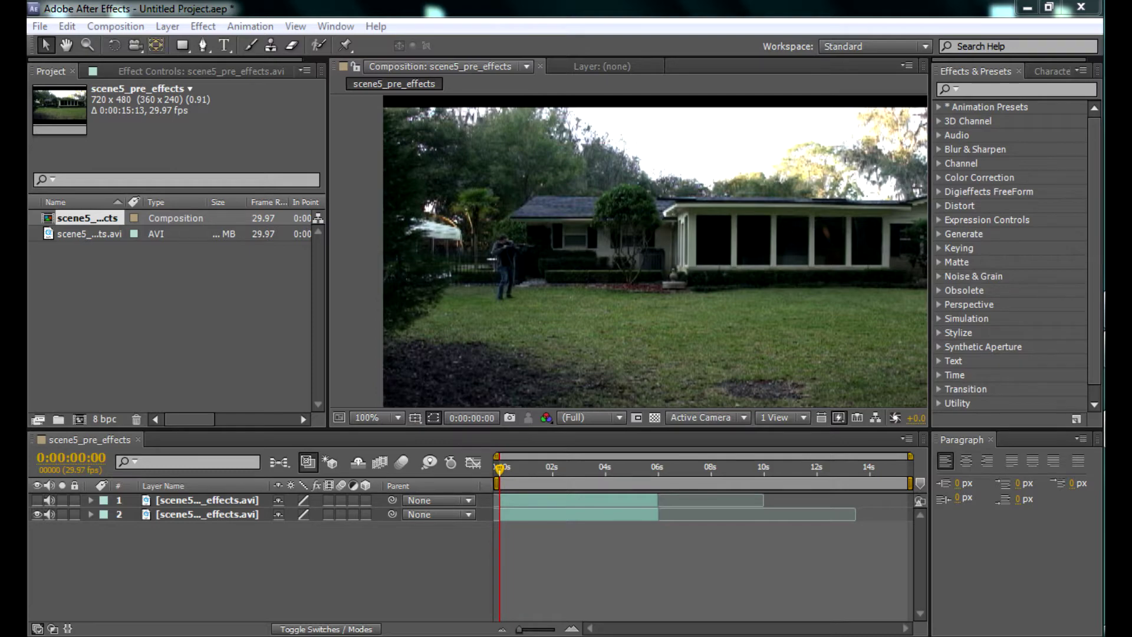
pyautogui.click(40, 26)
pyautogui.moveTo(60, 231)
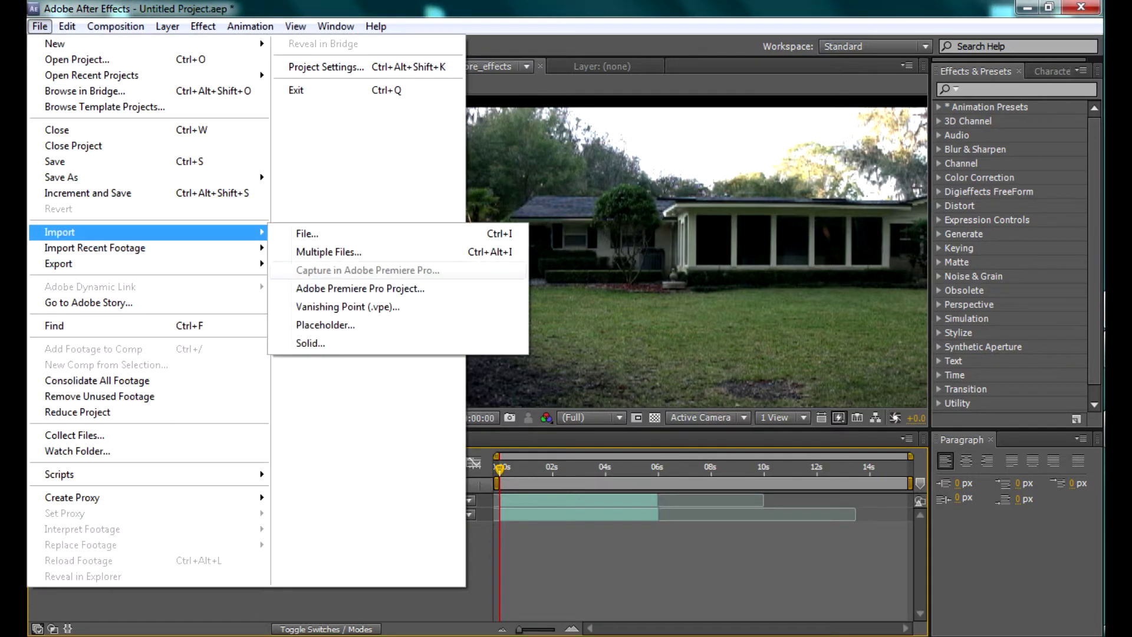
pyautogui.click(303, 232)
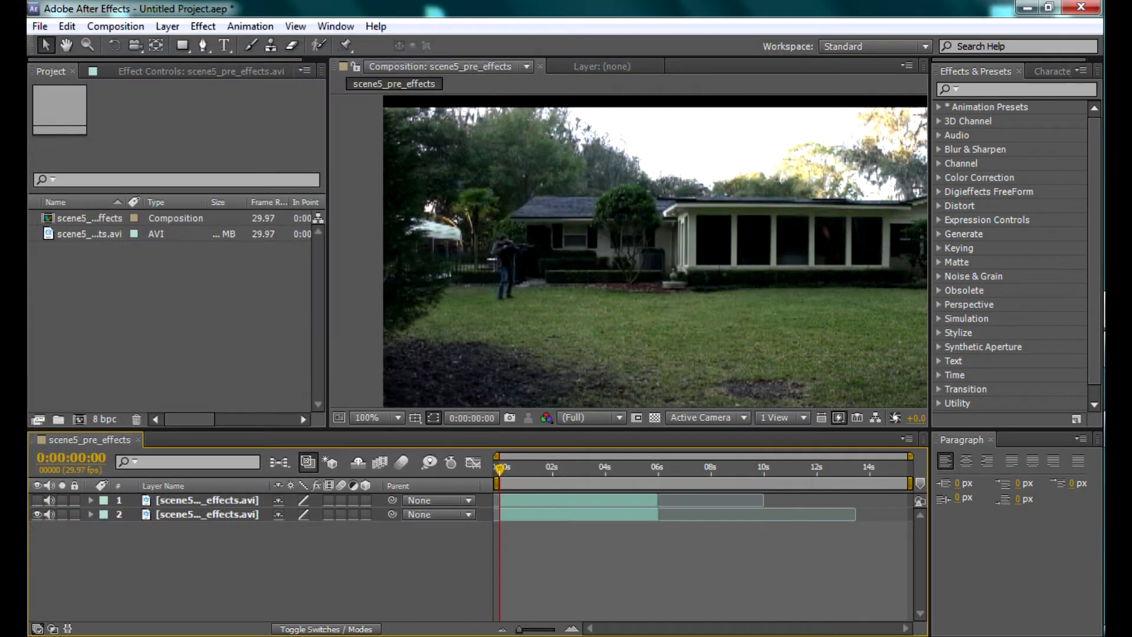
# Step: Play the composition to review the clip and return the playhead to 0:00:00:00
pyautogui.press('space')
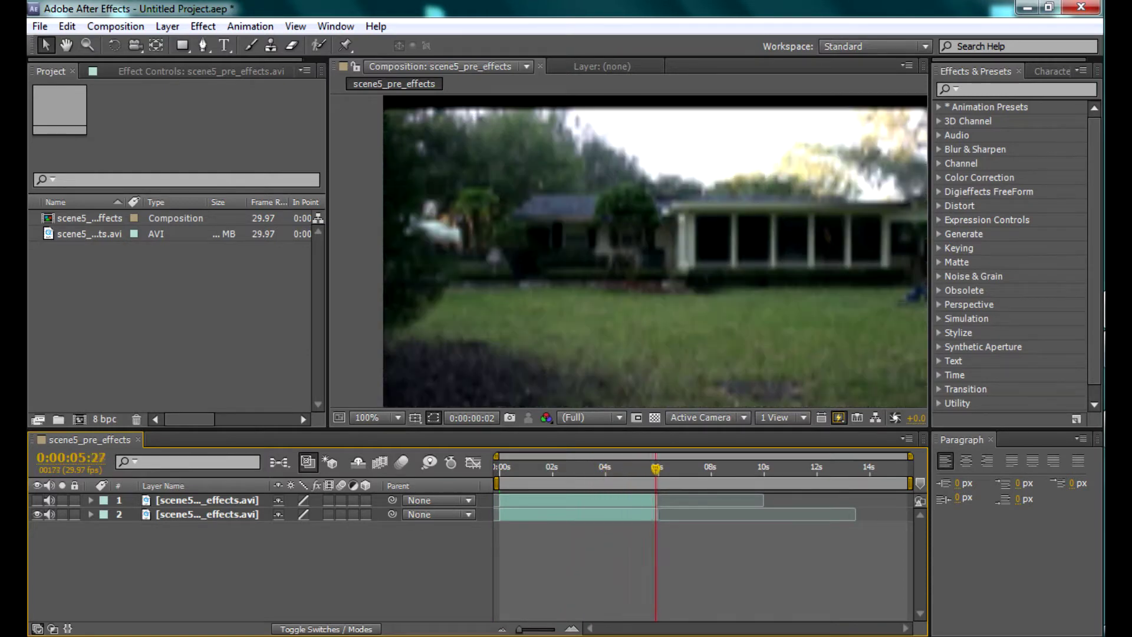
pyautogui.moveTo(648, 468); pyautogui.dragTo(499, 468)
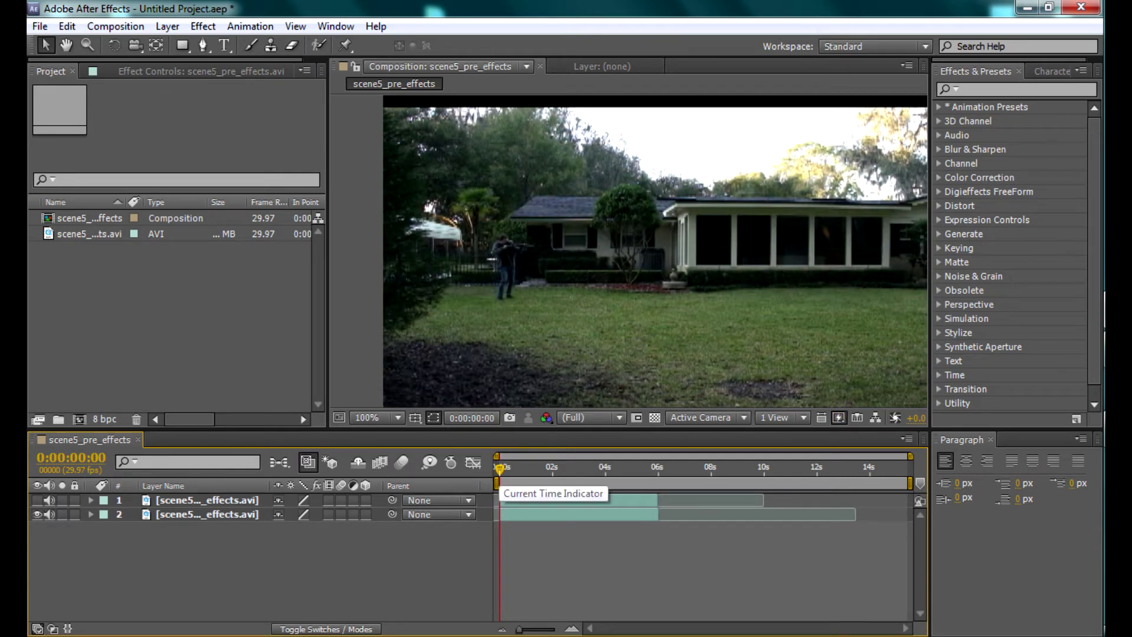
# Step: Make the top footage layer visible and remove all of its masks
pyautogui.click(37, 500)
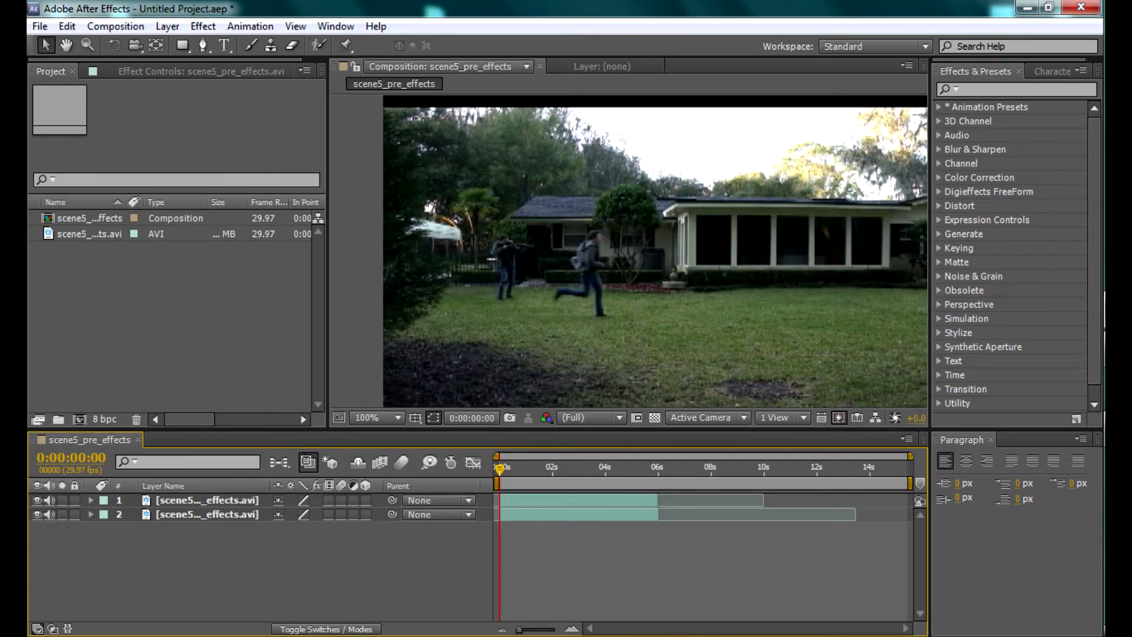
pyautogui.click(681, 260)
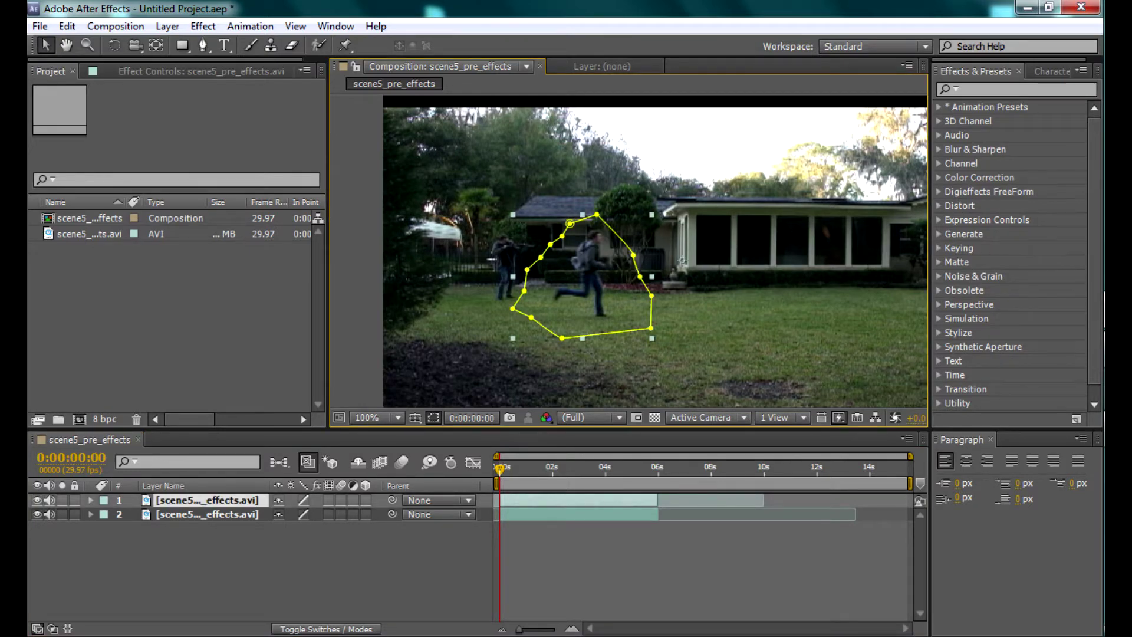
pyautogui.press('Delete')
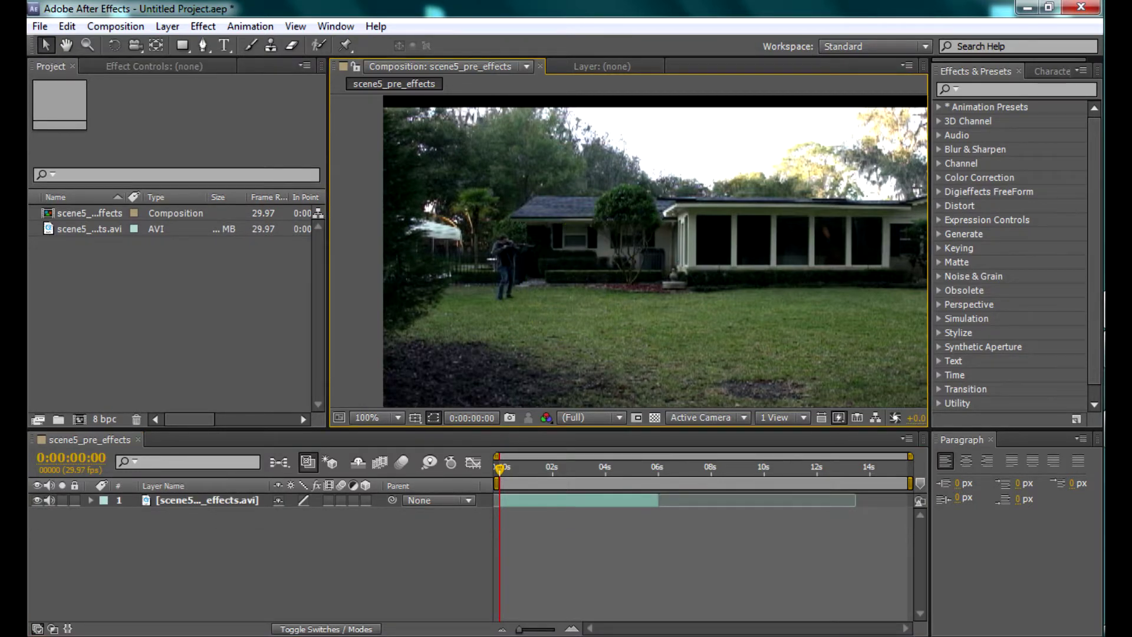
pyautogui.hotkey('ctrl', 'z')
pyautogui.rightClick(200, 500)
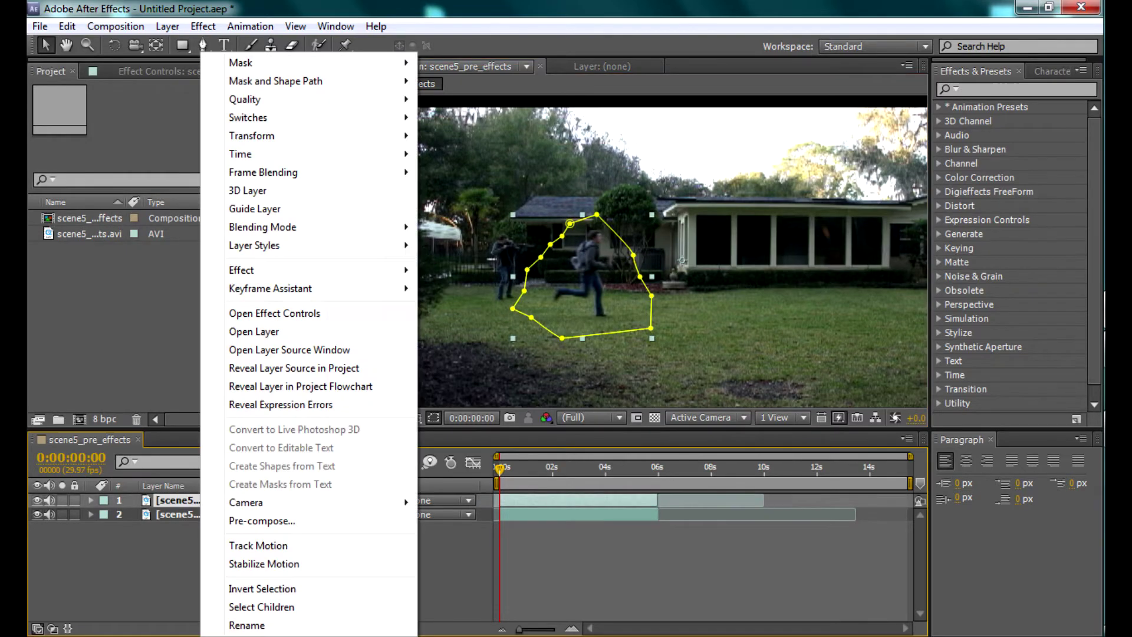
pyautogui.moveTo(307, 63)
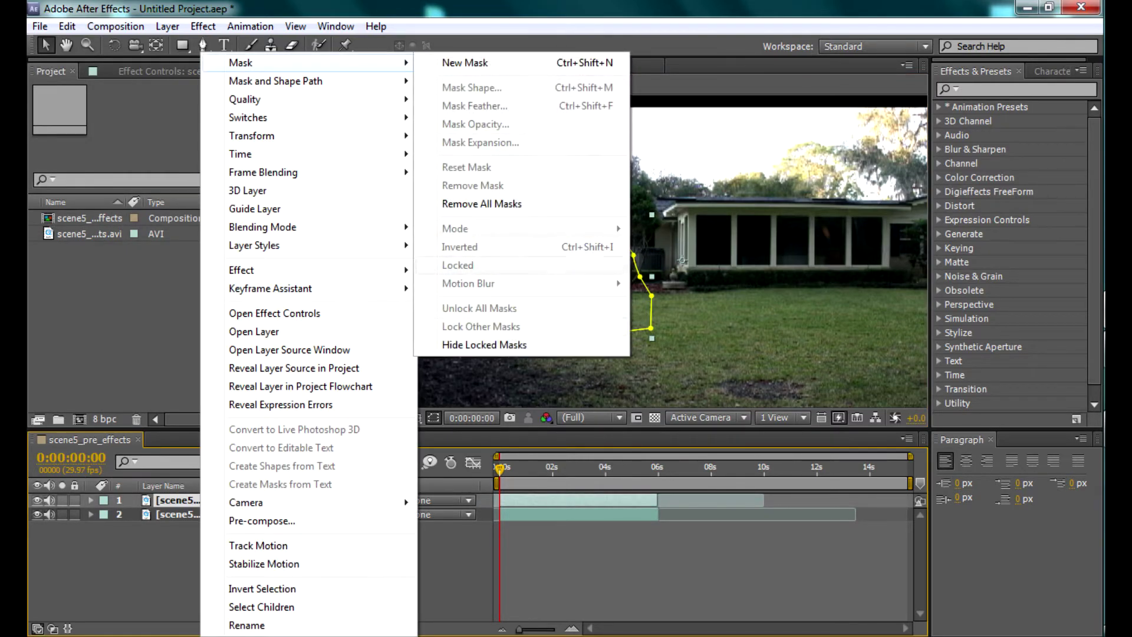
pyautogui.click(482, 203)
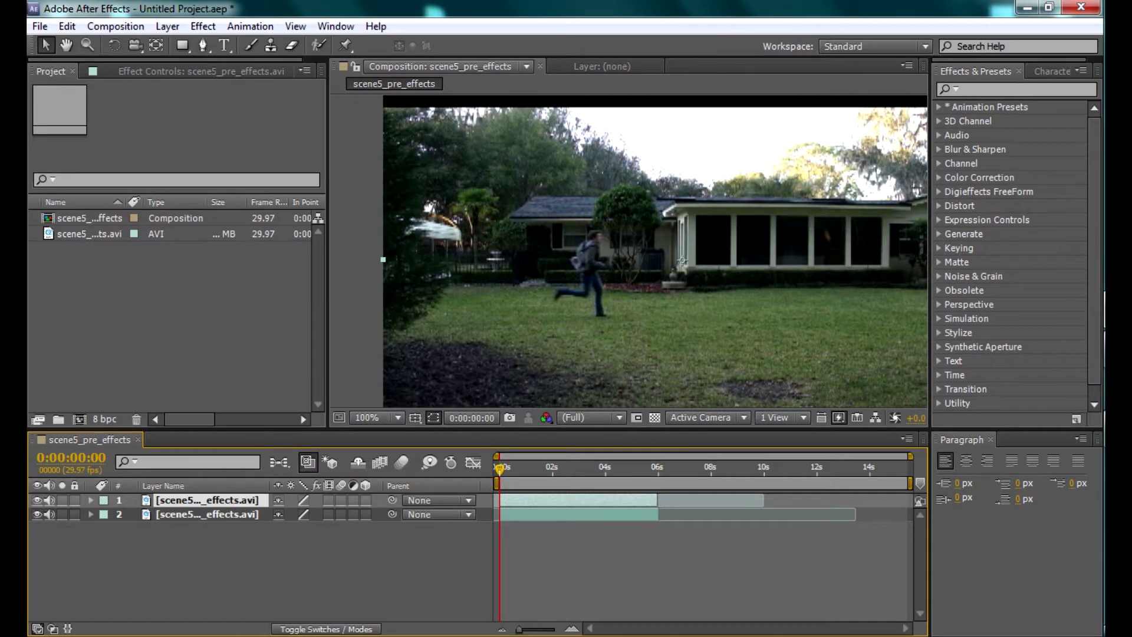
# Step: Draw a closed five-point Pen tool mask around the running man on the top footage layer
pyautogui.moveTo(499, 468)
pyautogui.mouseDown()
pyautogui.moveTo(536, 468)
pyautogui.moveTo(500, 468)
pyautogui.mouseUp()
pyautogui.click(136, 556)
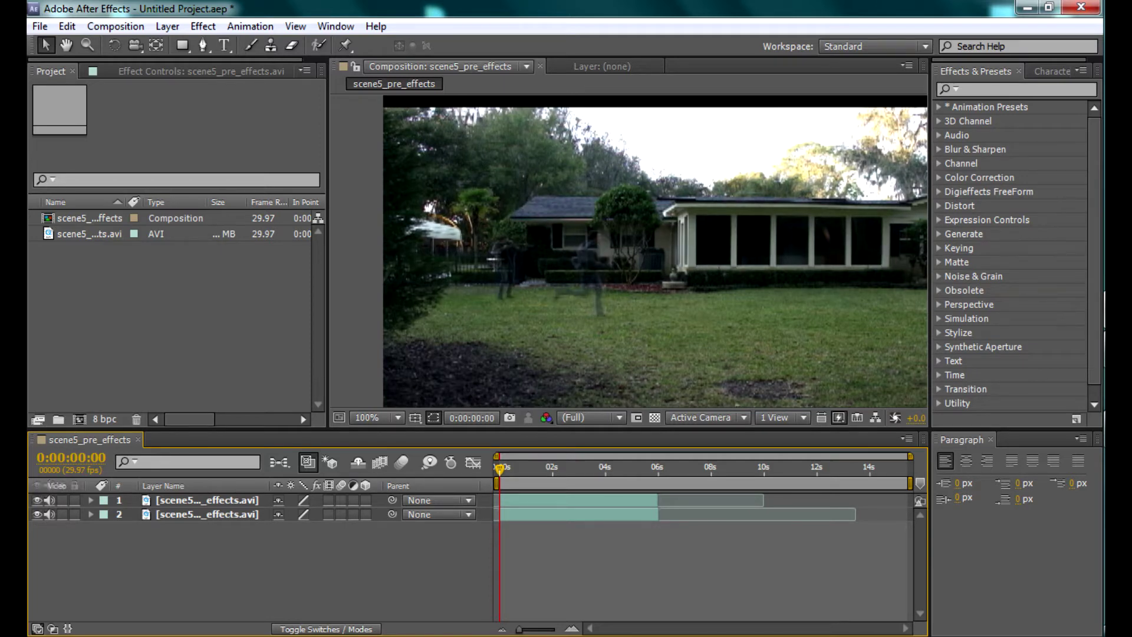
pyautogui.click(207, 500)
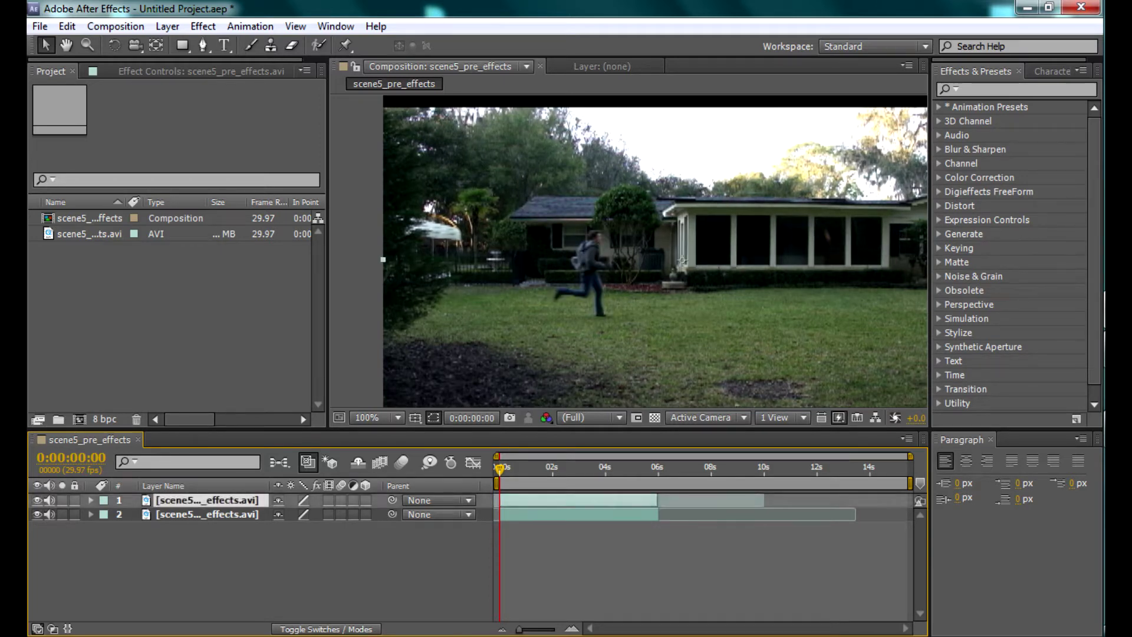
pyautogui.click(203, 46)
pyautogui.click(575, 225)
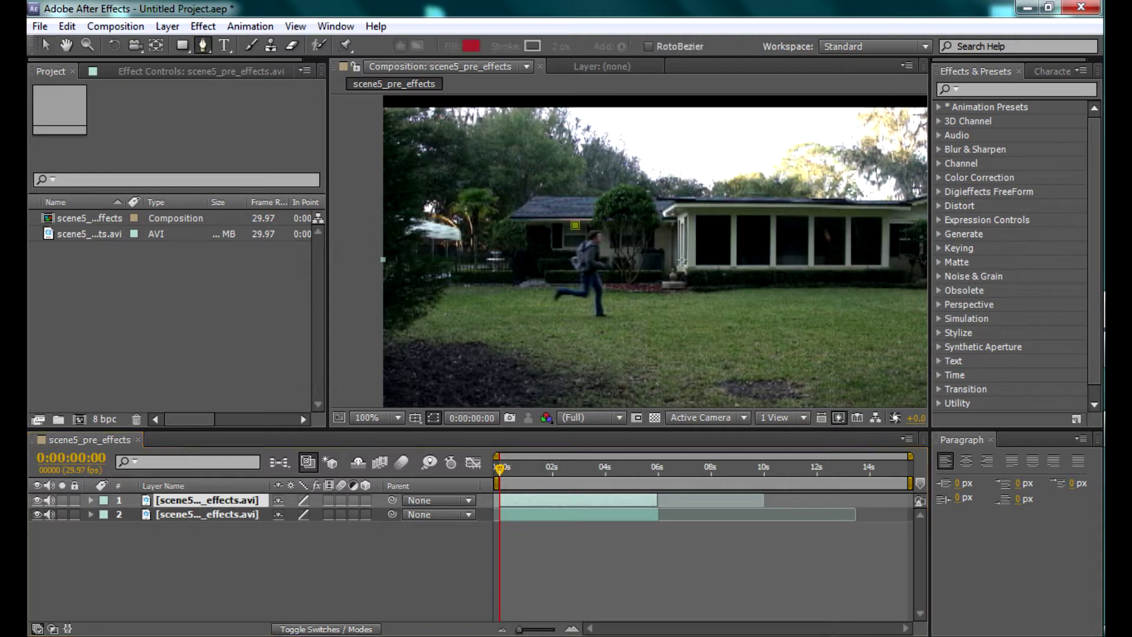
pyautogui.click(533, 280)
pyautogui.click(543, 320)
pyautogui.click(642, 321)
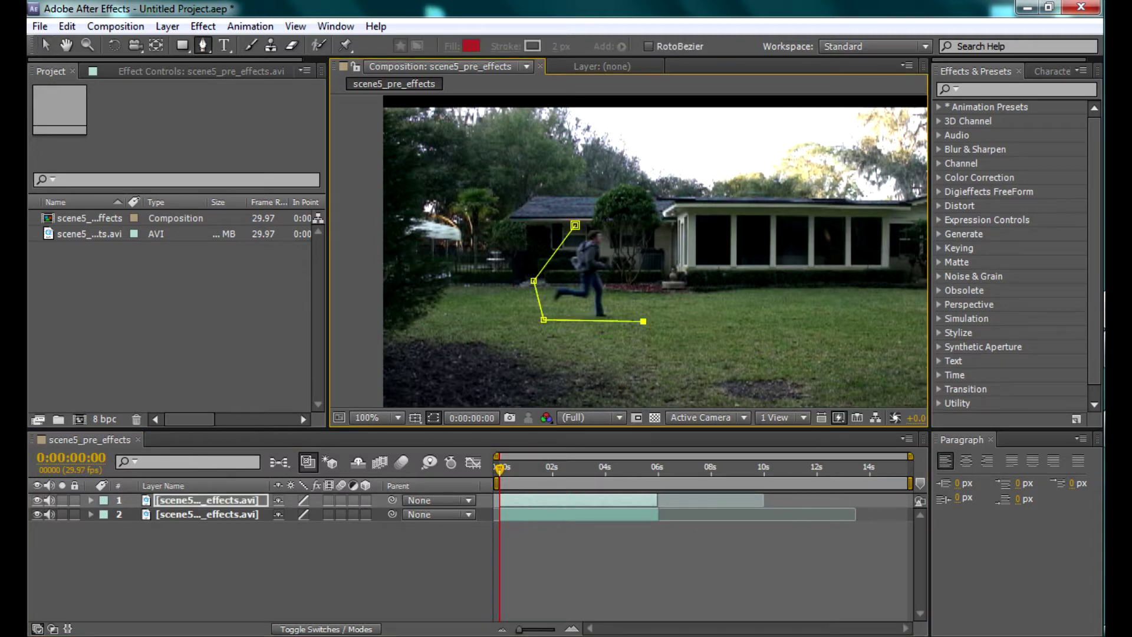
pyautogui.click(626, 223)
pyautogui.click(575, 225)
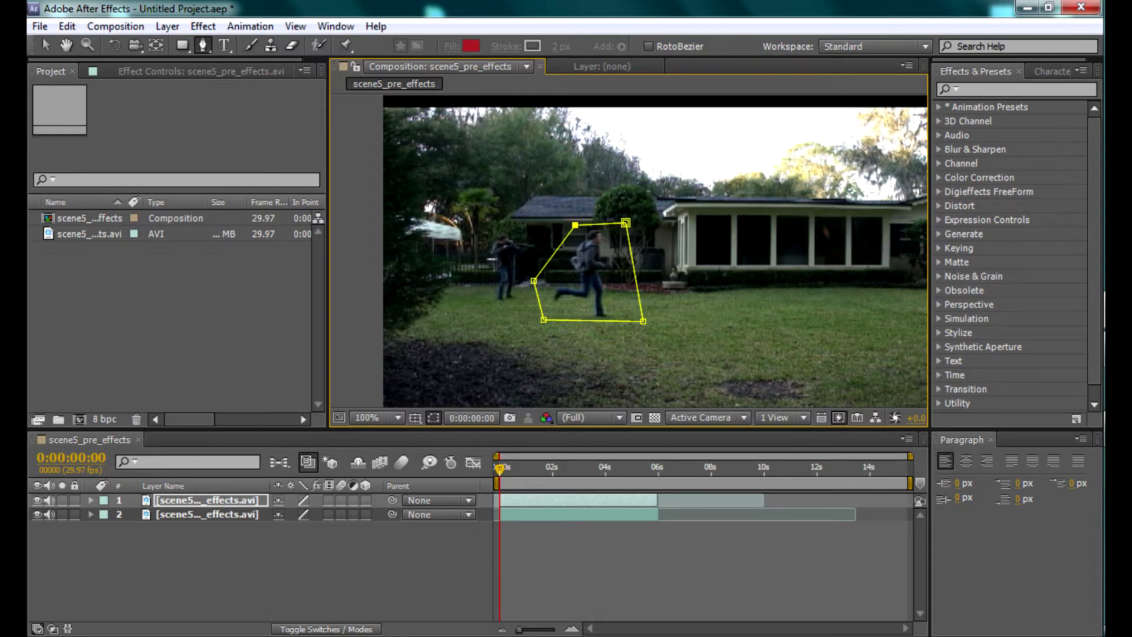
# Step: Reveal the top layer's Mask 1 properties and enable Mask Path keyframing at 0:00:00:00
pyautogui.moveTo(500, 468)
pyautogui.mouseDown()
pyautogui.moveTo(516, 468)
pyautogui.moveTo(500, 469)
pyautogui.mouseUp()
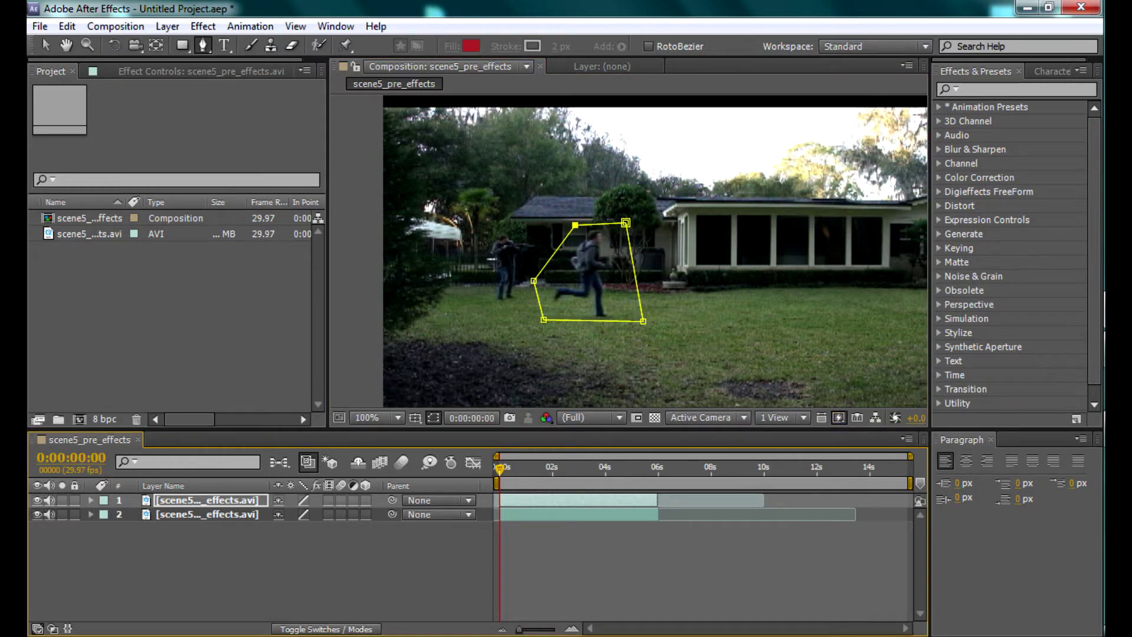
pyautogui.moveTo(499, 469)
pyautogui.mouseDown()
pyautogui.moveTo(526, 468)
pyautogui.moveTo(500, 468)
pyautogui.mouseUp()
pyautogui.hotkey('ctrl', 'shift', 'a')
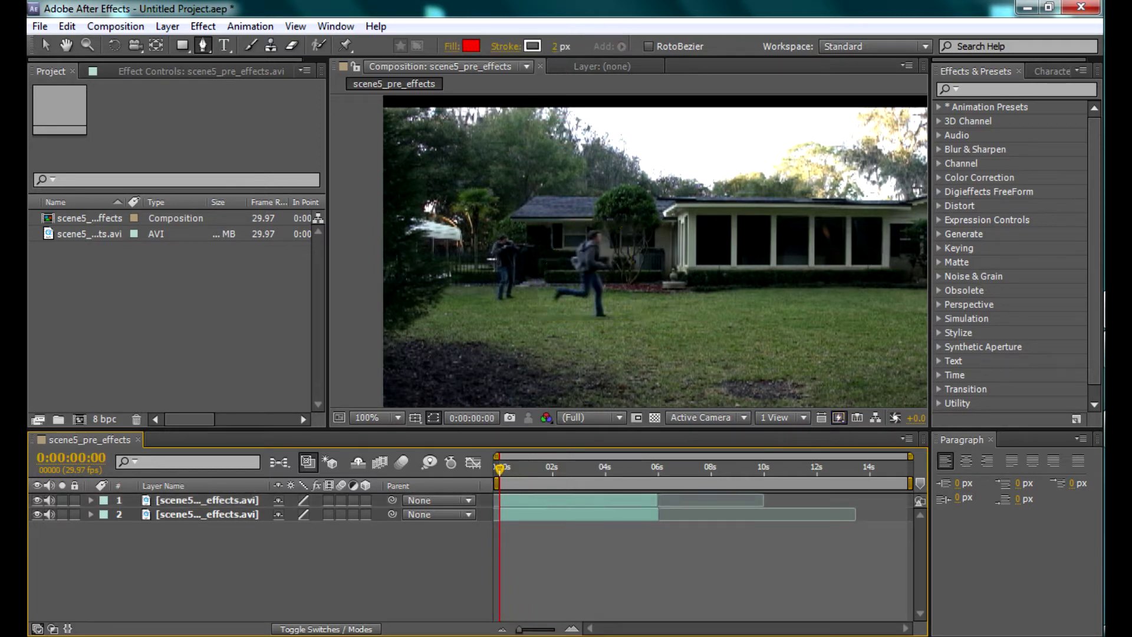
pyautogui.click(91, 500)
pyautogui.click(105, 514)
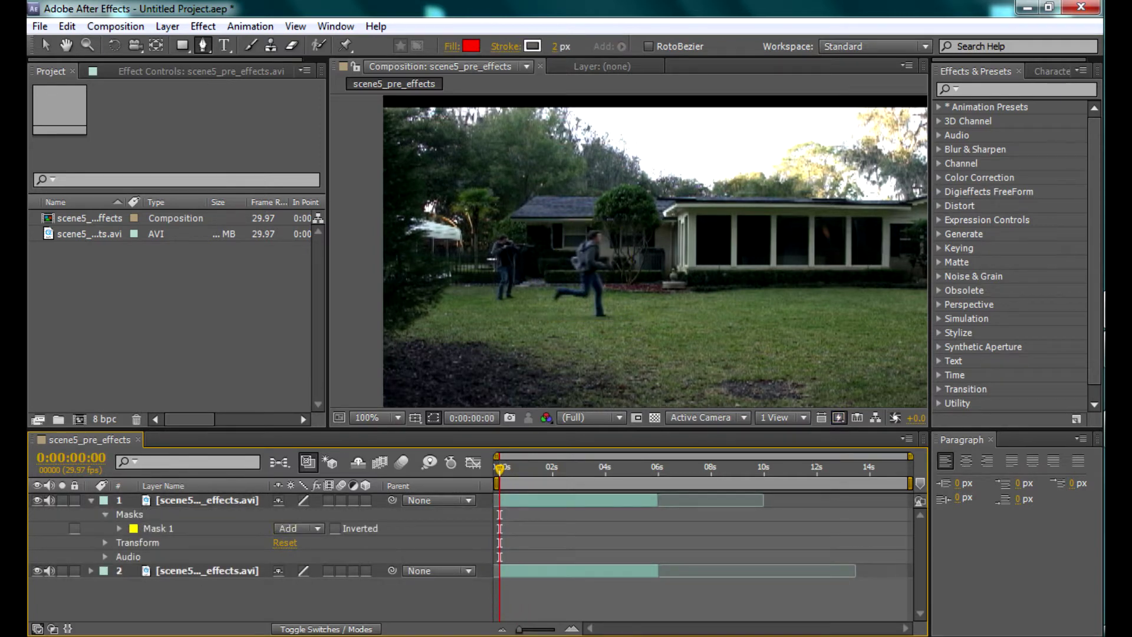
pyautogui.click(119, 528)
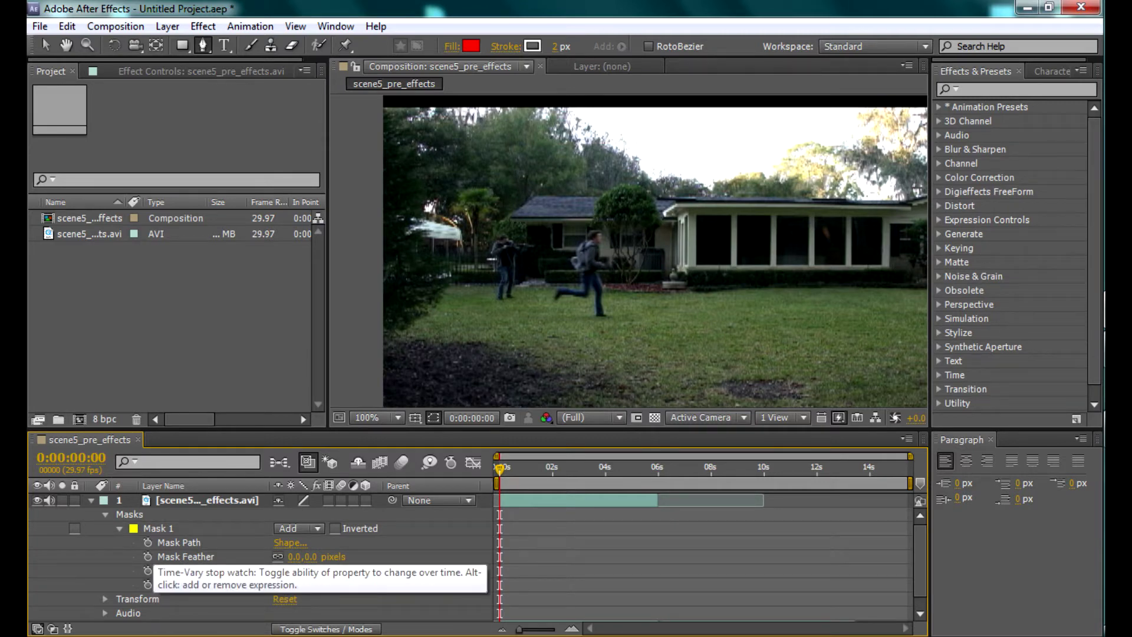
pyautogui.click(148, 542)
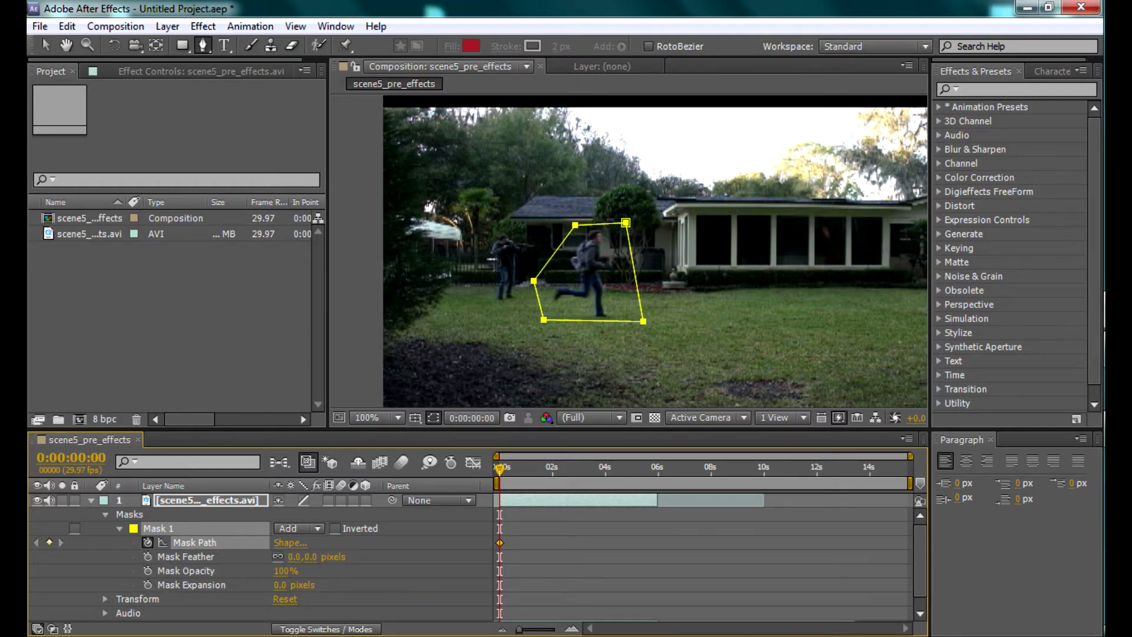
# Step: Step through the first five frames to examine the runner's position relative to the mask, ending at 0:00:00:02
pyautogui.press('pagedown')
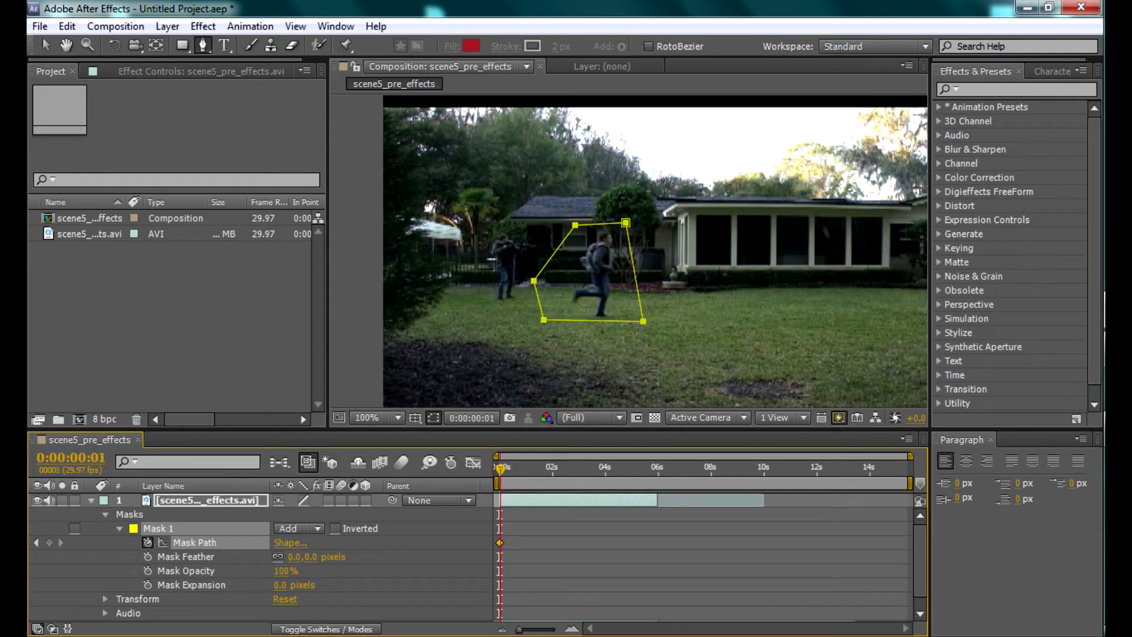
pyautogui.press('pagedown')
pyautogui.press('pagedown')
pyautogui.press('pagedown')
pyautogui.press('pagedown')
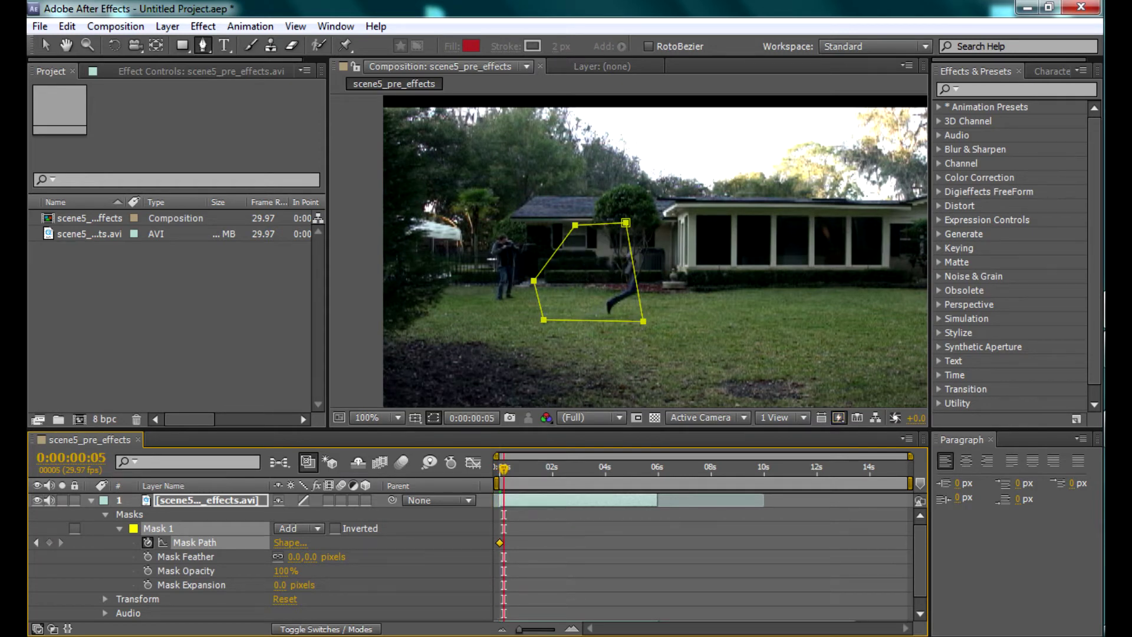
pyautogui.press('pageup')
pyautogui.press('pageup')
pyautogui.press('pageup')
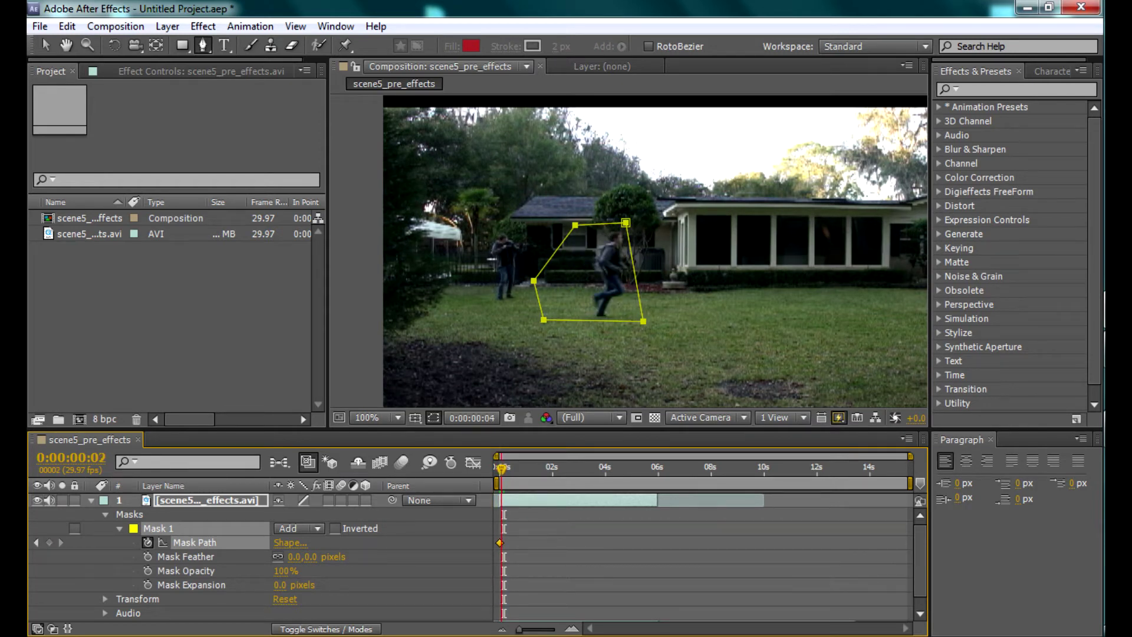
pyautogui.click(580, 298)
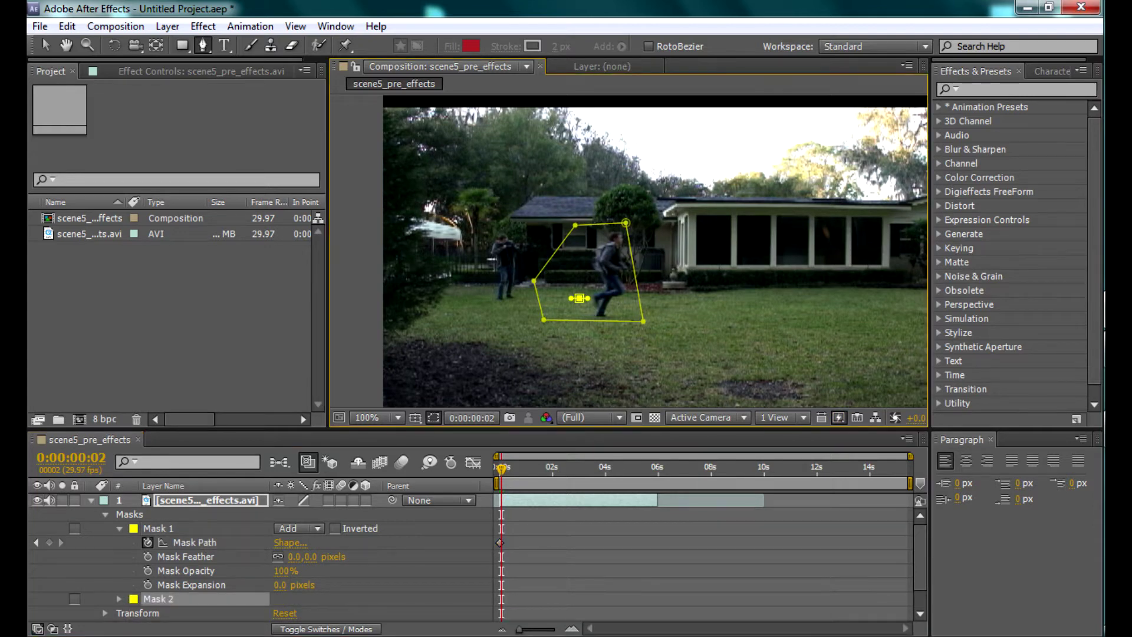
pyautogui.hotkey('ctrl', 'z')
pyautogui.press('v')
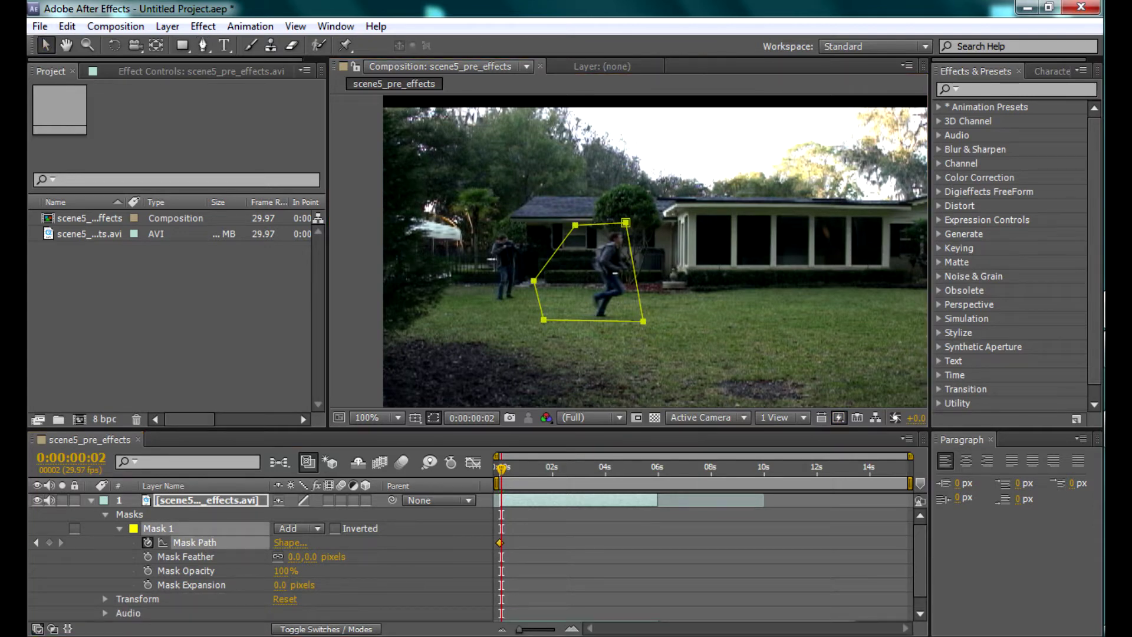
pyautogui.moveTo(617, 273); pyautogui.dragTo(633, 271)
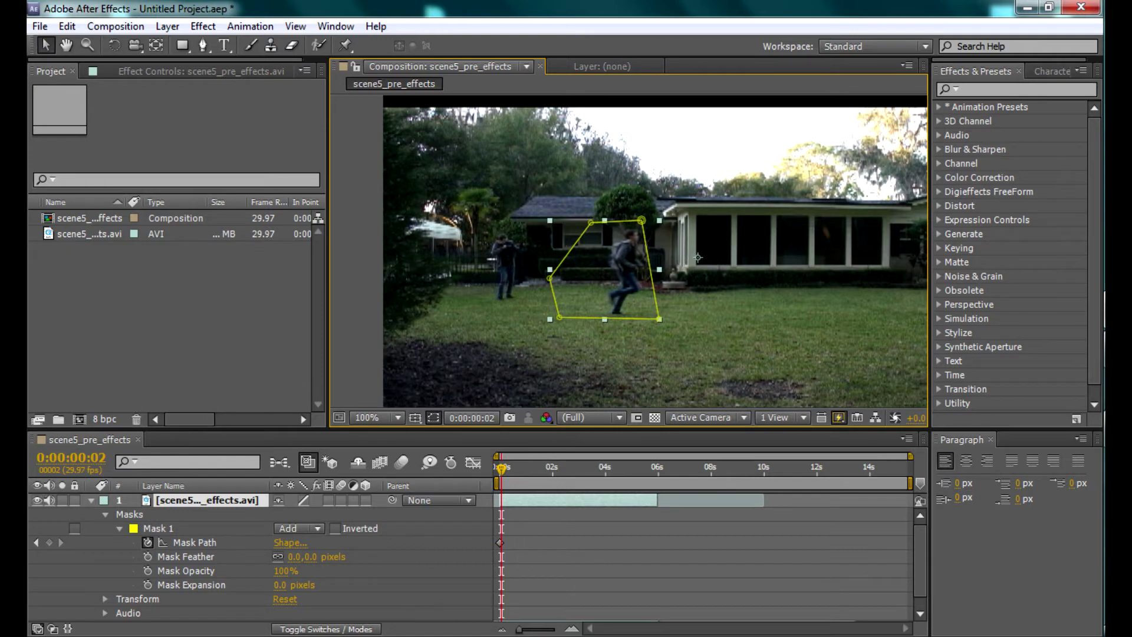
pyautogui.moveTo(697, 257); pyautogui.dragTo(681, 260)
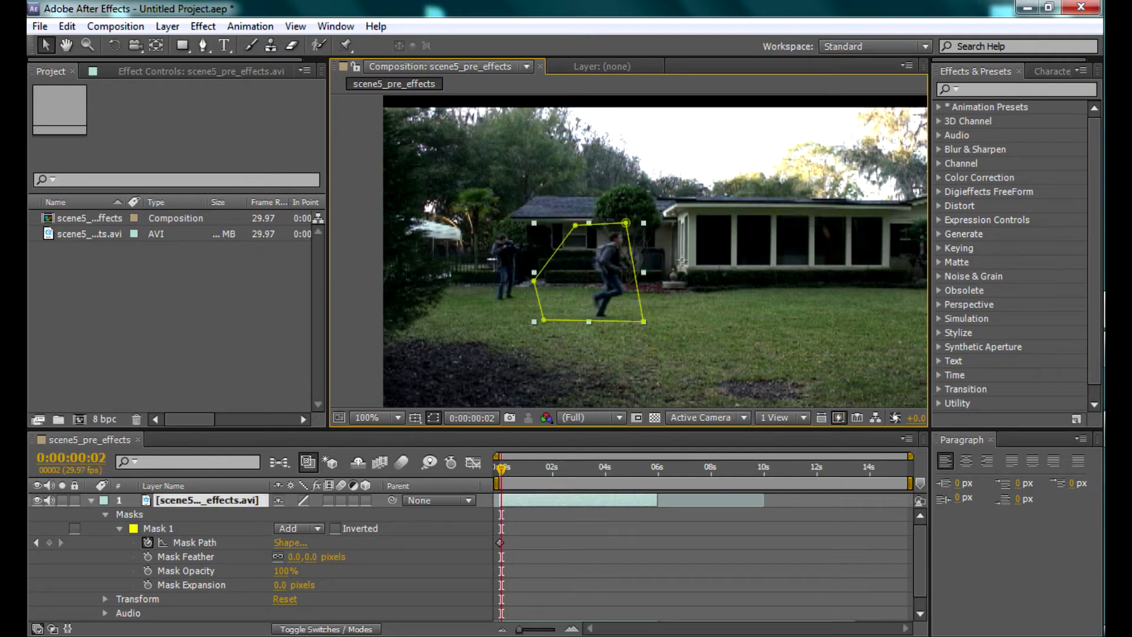
# Step: Keyframe Mask 1's path at 0:00:00:02 by shifting the whole mask about 12 px right, ahead of the runner
pyautogui.click(158, 528)
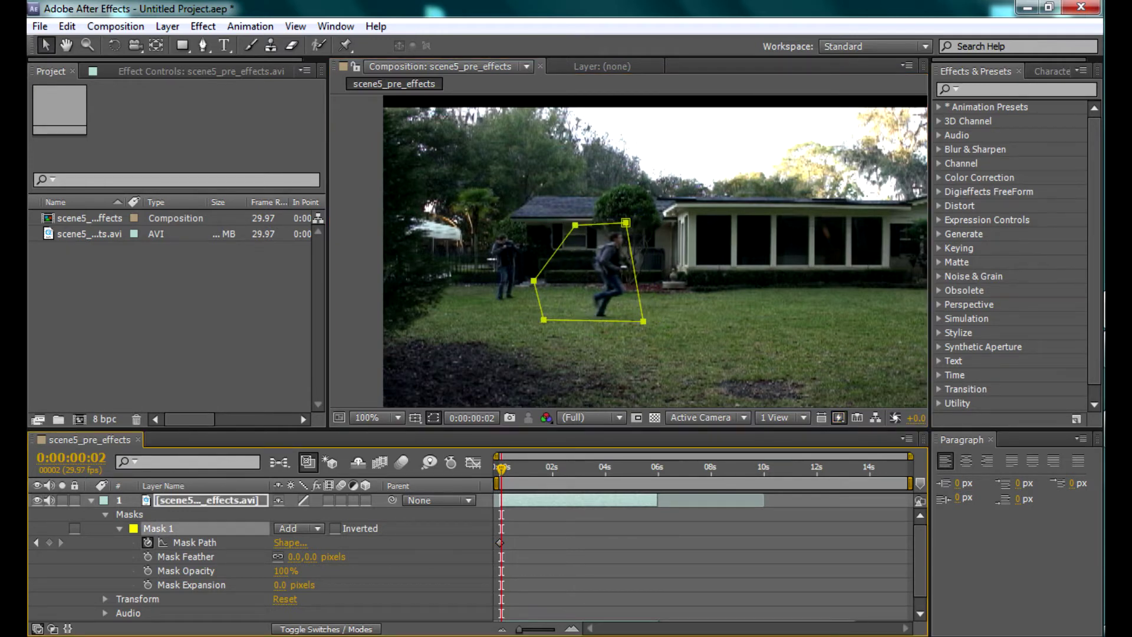
pyautogui.click(622, 266)
pyautogui.click(195, 542)
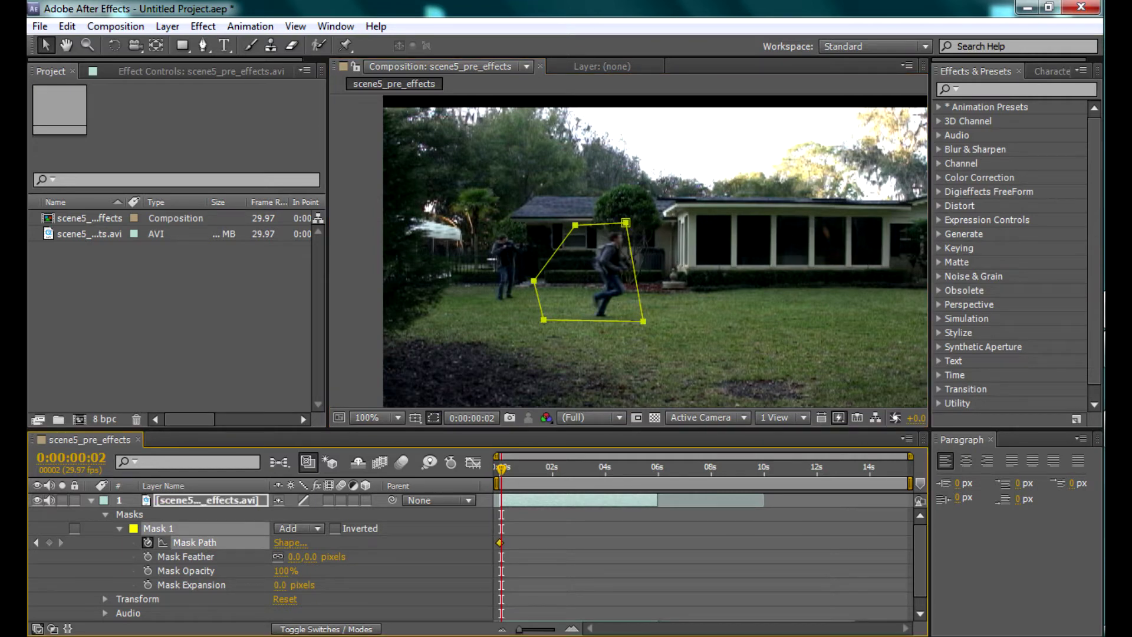
pyautogui.press('\\')
pyautogui.moveTo(625, 223); pyautogui.dragTo(638, 225)
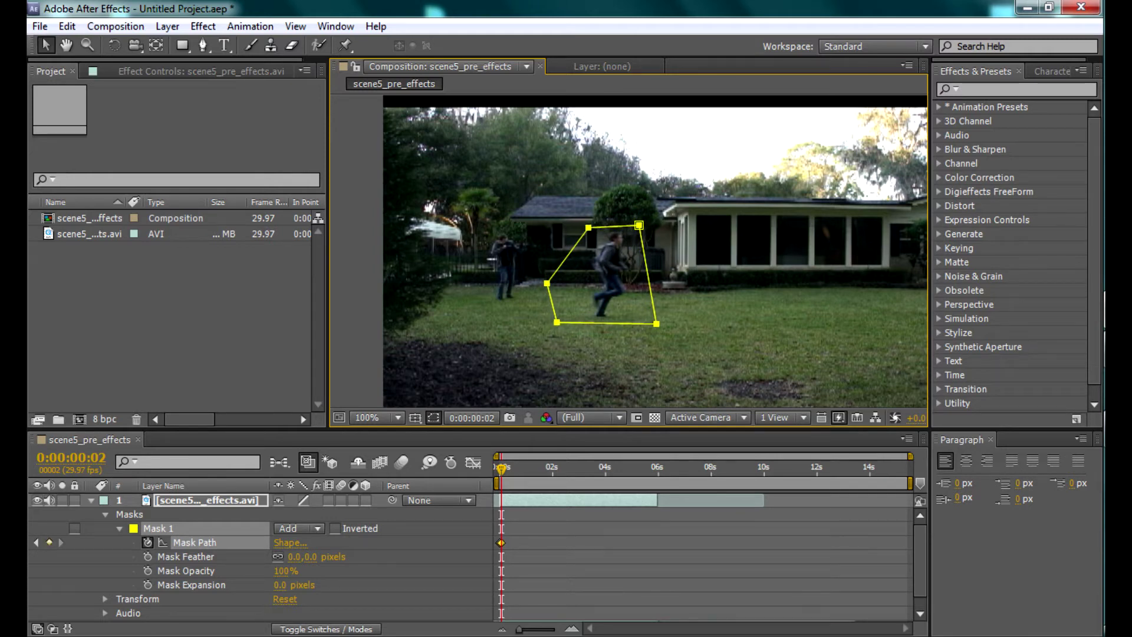
# Step: Keyframe Mask 1's path at 0:00:00:03 by nudging the whole mask about 14 px right to follow the runner
pyautogui.press('pagedown')
pyautogui.press('pagedown')
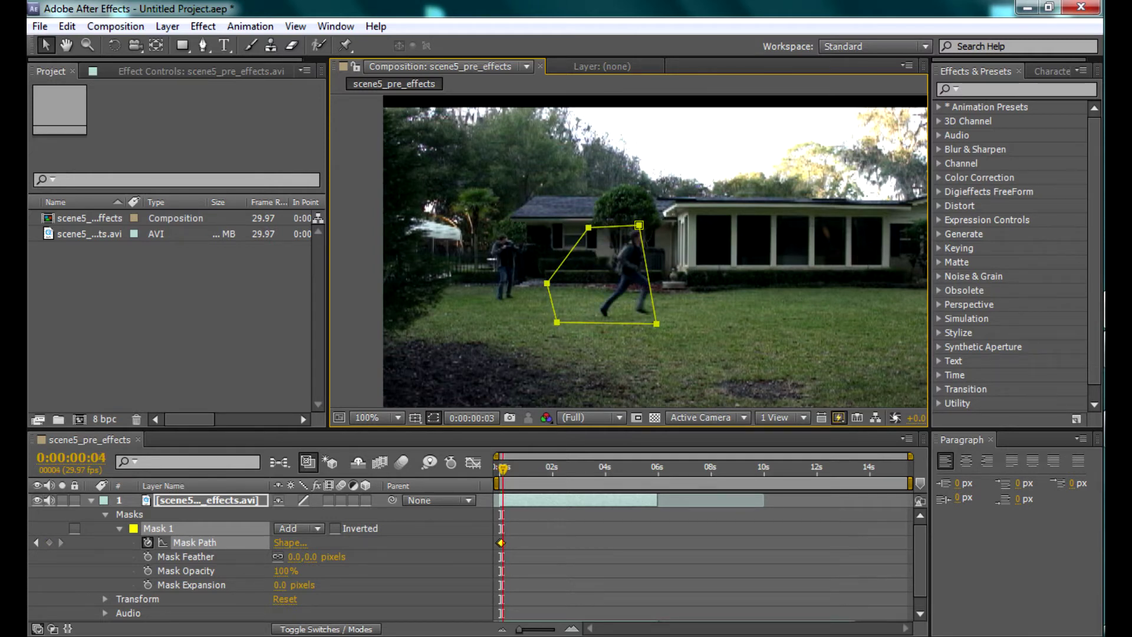
pyautogui.press('pageup')
pyautogui.press('\\')
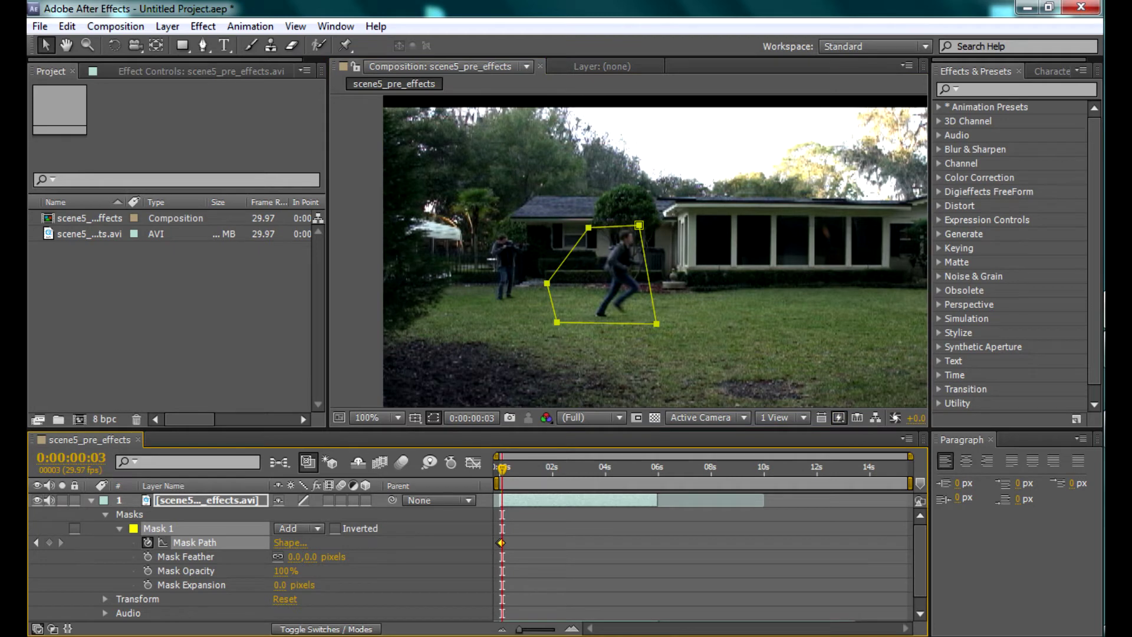
pyautogui.press('Right')
pyautogui.press('Right')
pyautogui.press('Right')
pyautogui.press('Right')
pyautogui.press('Right')
pyautogui.press('Right')
pyautogui.press('Right')
pyautogui.press('Right')
pyautogui.press('Right')
pyautogui.press('Right')
pyautogui.press('Right')
pyautogui.press('Right')
pyautogui.press('Right')
pyautogui.press('Right')
pyautogui.press('Right')
pyautogui.press('Right')
pyautogui.press('Right')
pyautogui.press('Right')
pyautogui.press('Right')
pyautogui.press('Right')
pyautogui.press('\\')
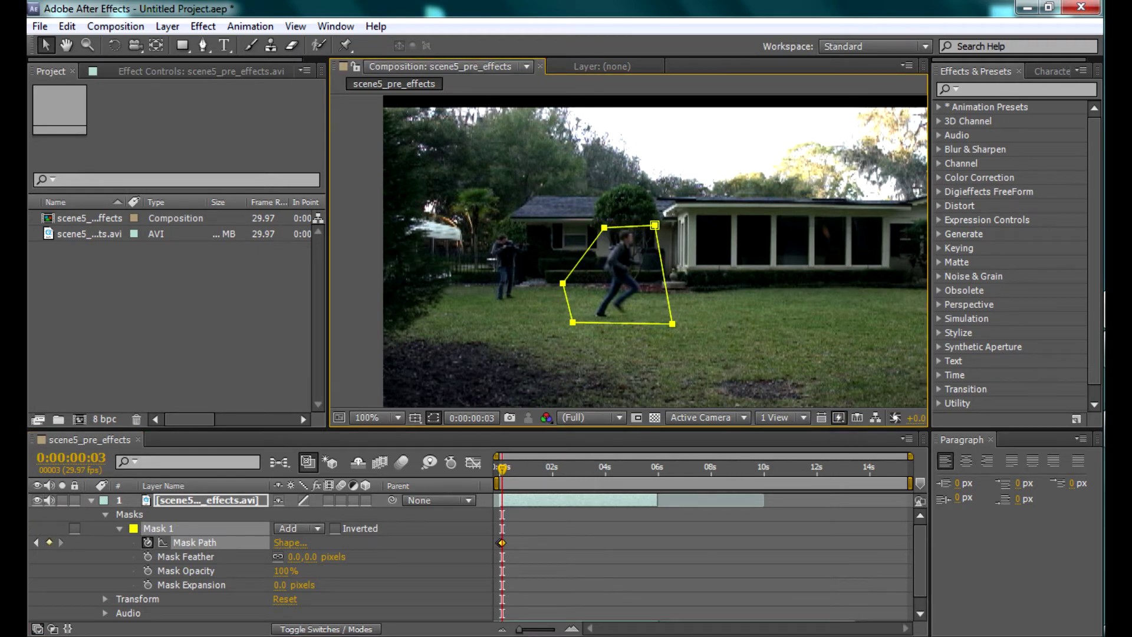
# Step: Put the Mask 1 path into free transform at 0:00:00:03 and fine-tune its position around the runner
pyautogui.hotkey('ctrl', 't')
pyautogui.hotkey('shift', 'Left')
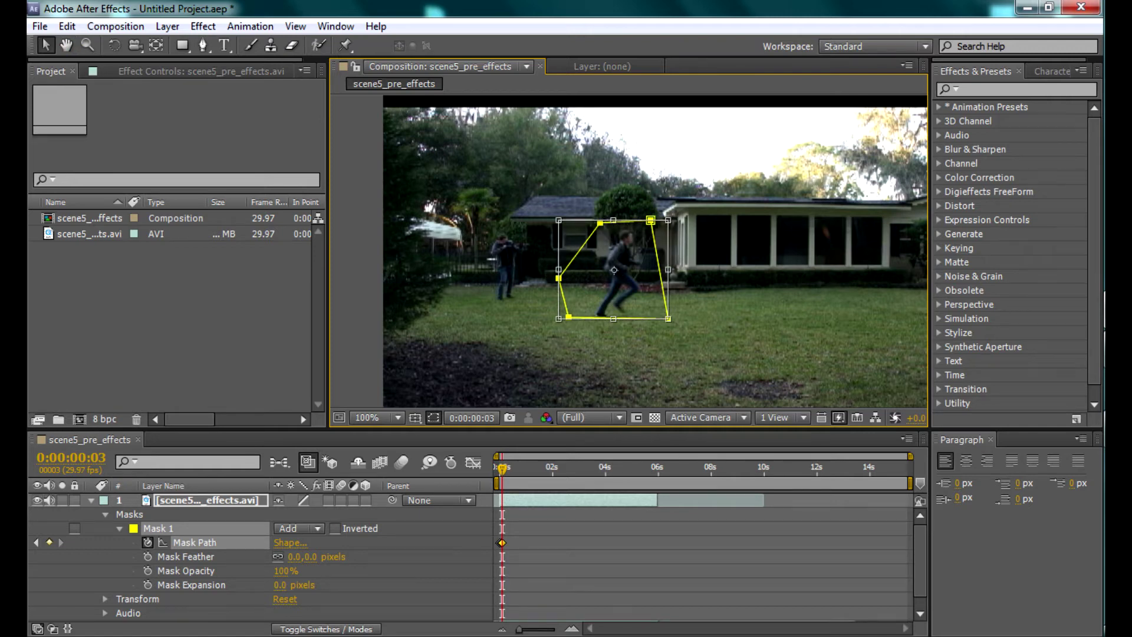
pyautogui.press('Right')
pyautogui.press('Right')
pyautogui.press('Right')
pyautogui.press('Right')
pyautogui.press('Right')
pyautogui.press('Right')
pyautogui.press('Right')
pyautogui.press('Right')
pyautogui.press('Right')
pyautogui.press('Right')
pyautogui.press('Right')
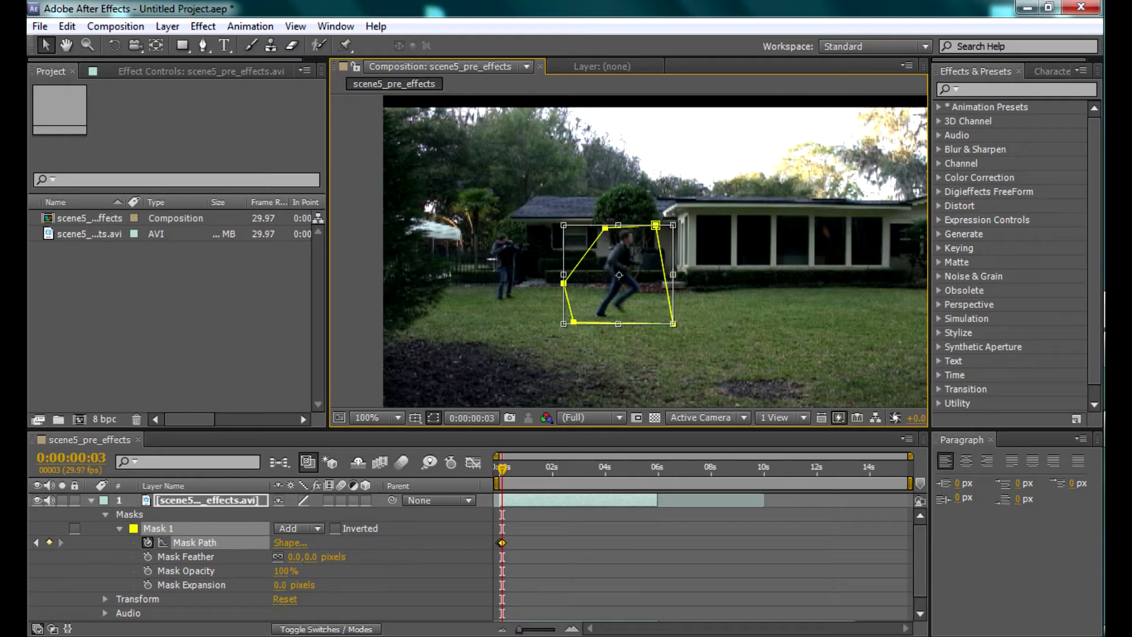
# Step: Widen Mask 1's path around the runner, and keyframe it at 0:00:00:15 with the whole mask moved about 75 px right
pyautogui.moveTo(673, 275); pyautogui.dragTo(753, 307)
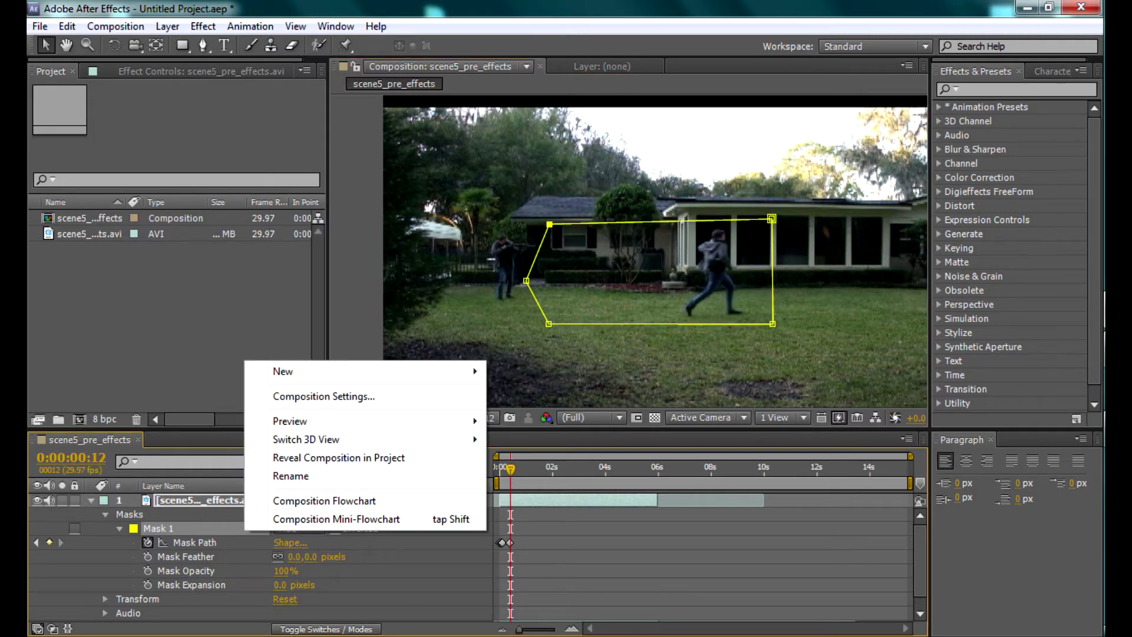
pyautogui.click(194, 542)
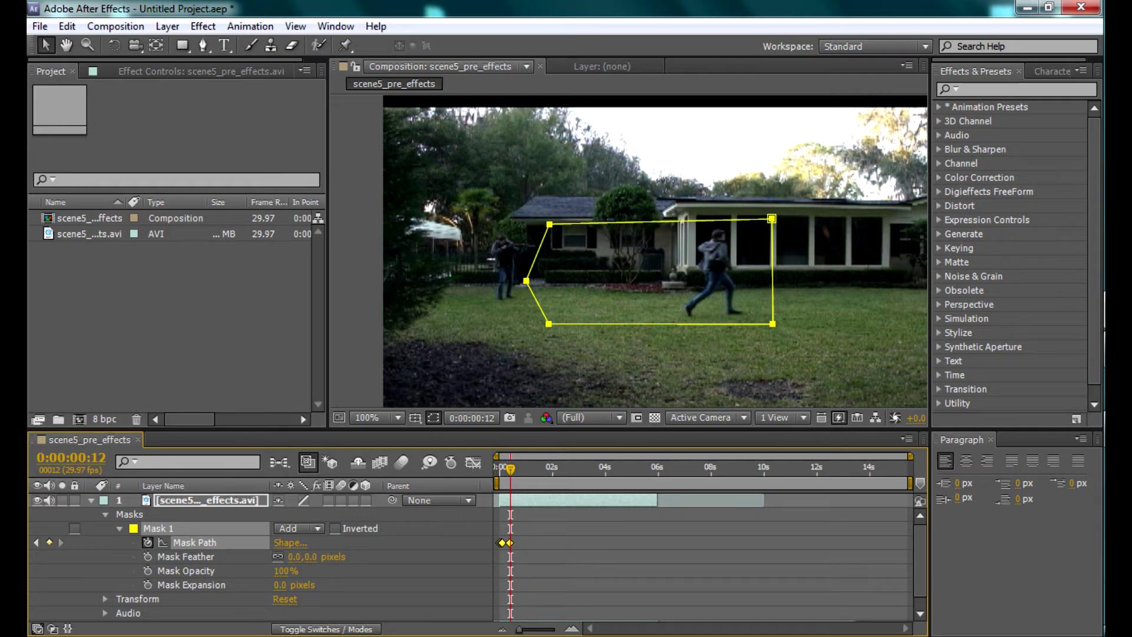
pyautogui.press('pagedown')
pyautogui.press('pagedown')
pyautogui.press('pagedown')
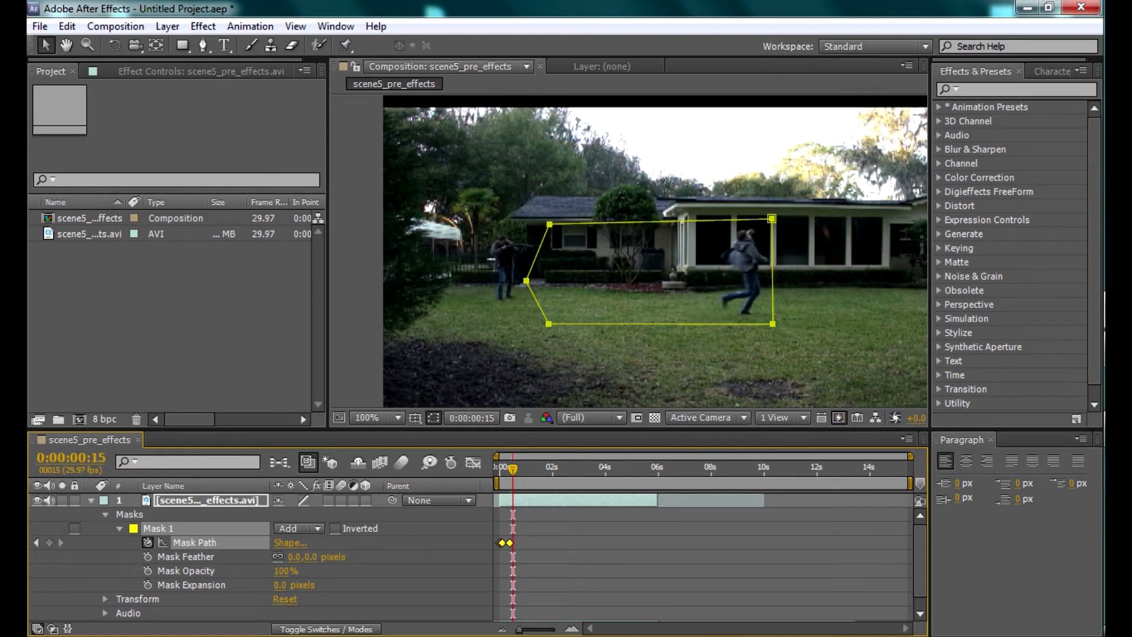
pyautogui.moveTo(771, 218); pyautogui.dragTo(853, 217)
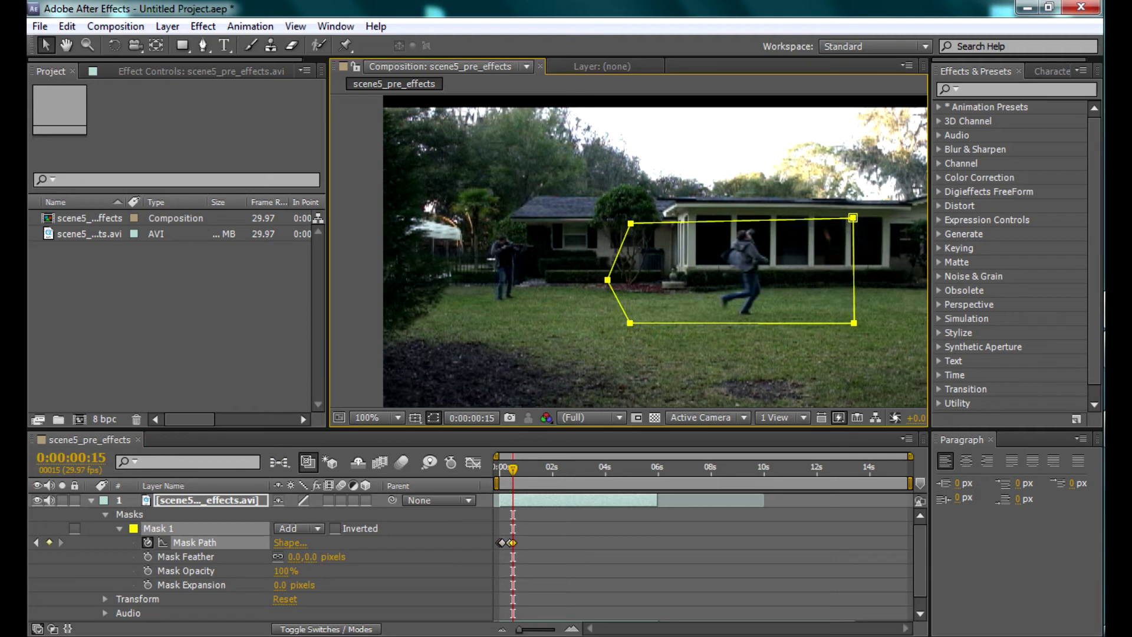
# Step: Keyframe Mask 1's path at 0:00:00:21 by shifting the whole mask about 47 px right, ahead of the runner
pyautogui.press('pagedown')
pyautogui.press('pagedown')
pyautogui.press('pagedown')
pyautogui.press('pagedown')
pyautogui.press('pagedown')
pyautogui.press('pagedown')
pyautogui.press('pagedown')
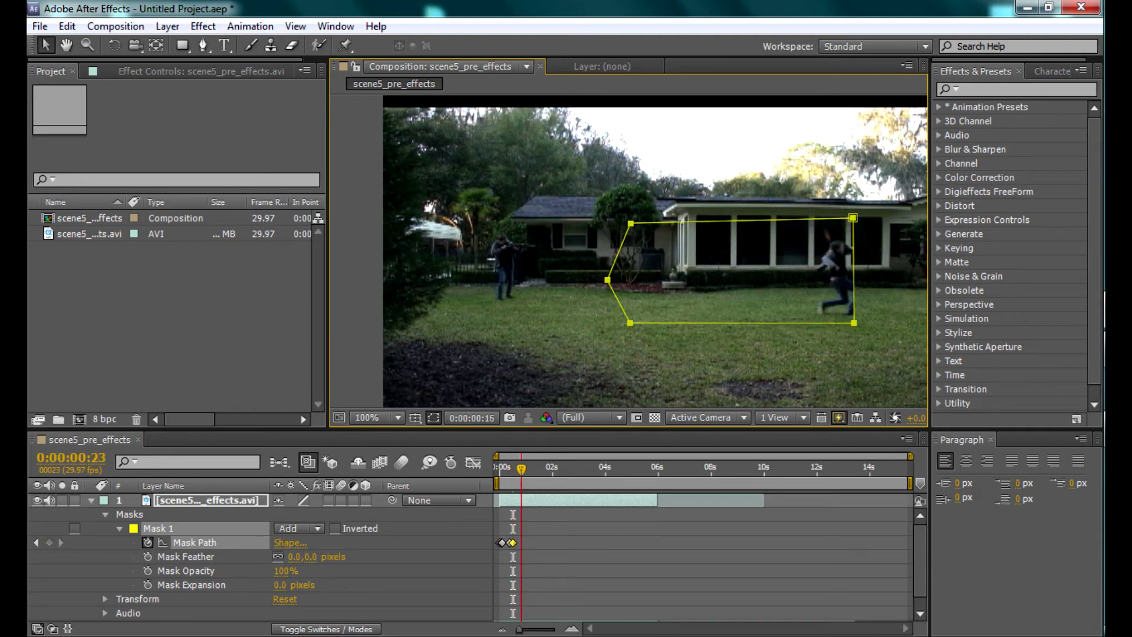
pyautogui.press('pageup')
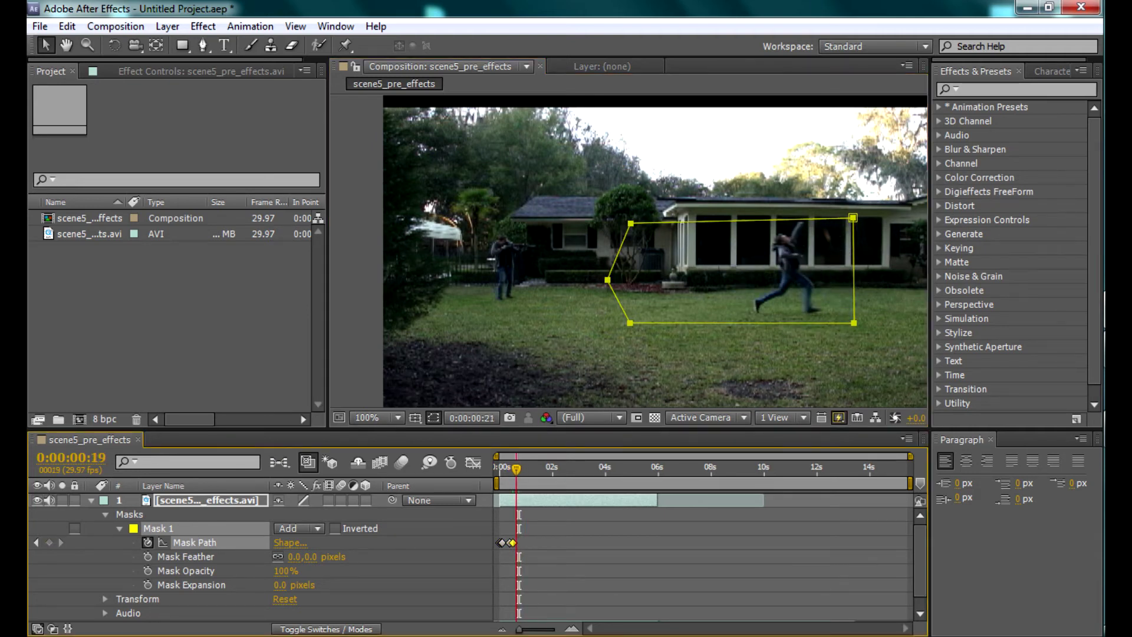
pyautogui.moveTo(853, 218); pyautogui.dragTo(905, 214)
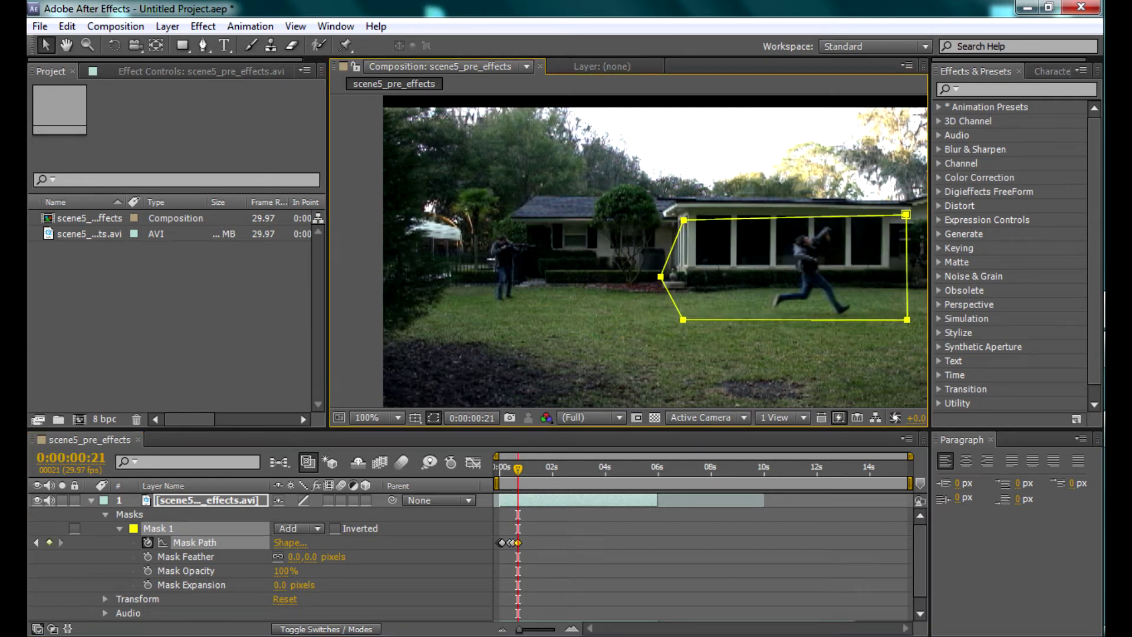
# Step: Keyframe Mask 1's path at 0:00:00:29 and 0:00:01:09, moving the mask right with the falling man until it extends past the frame edge
pyautogui.moveTo(518, 469); pyautogui.dragTo(525, 468)
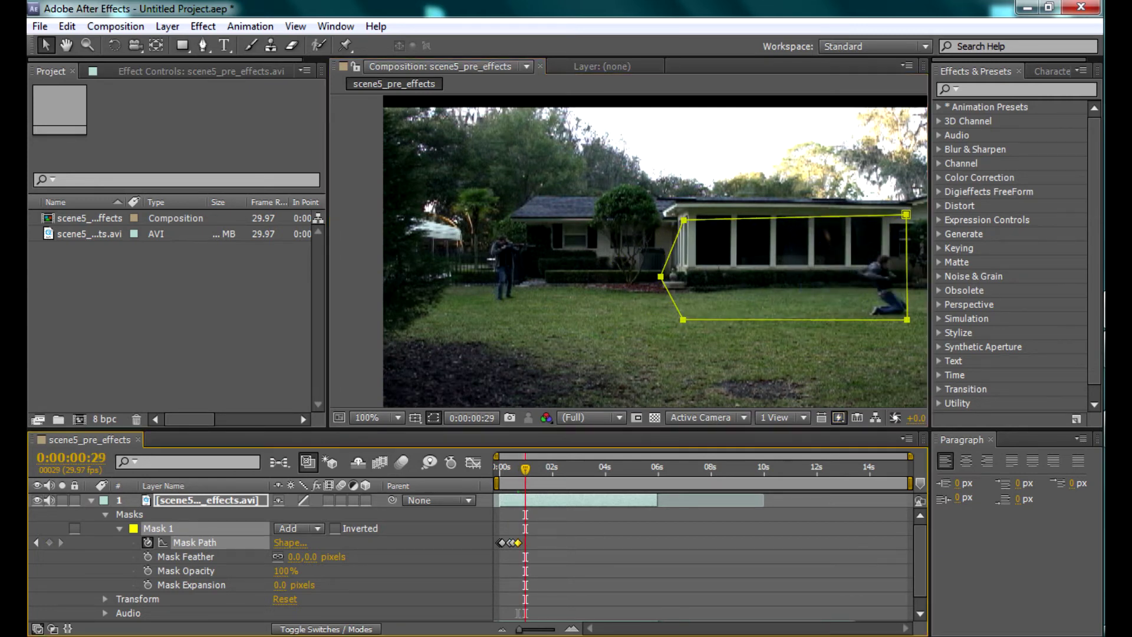
pyautogui.press(',')
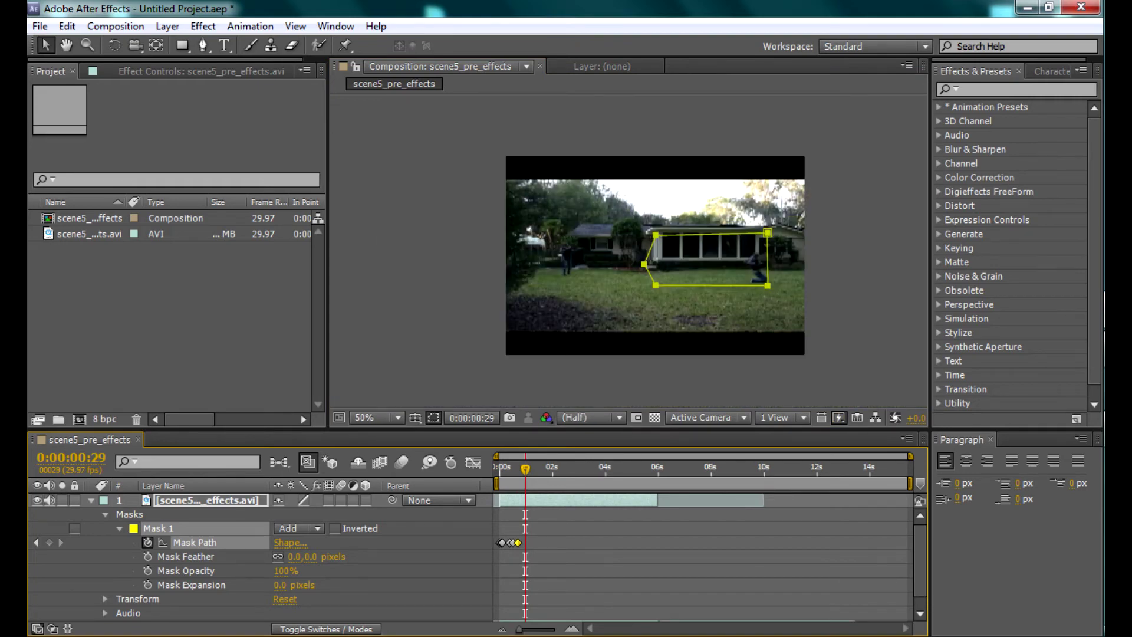
pyautogui.moveTo(767, 232); pyautogui.dragTo(800, 234)
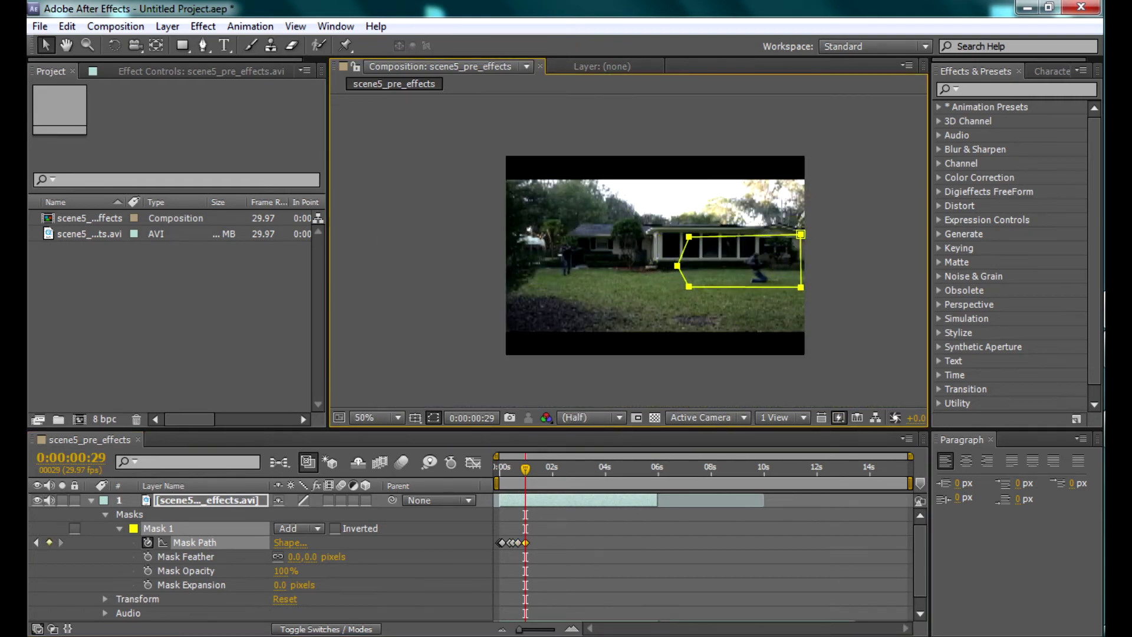
pyautogui.moveTo(526, 468); pyautogui.dragTo(533, 469)
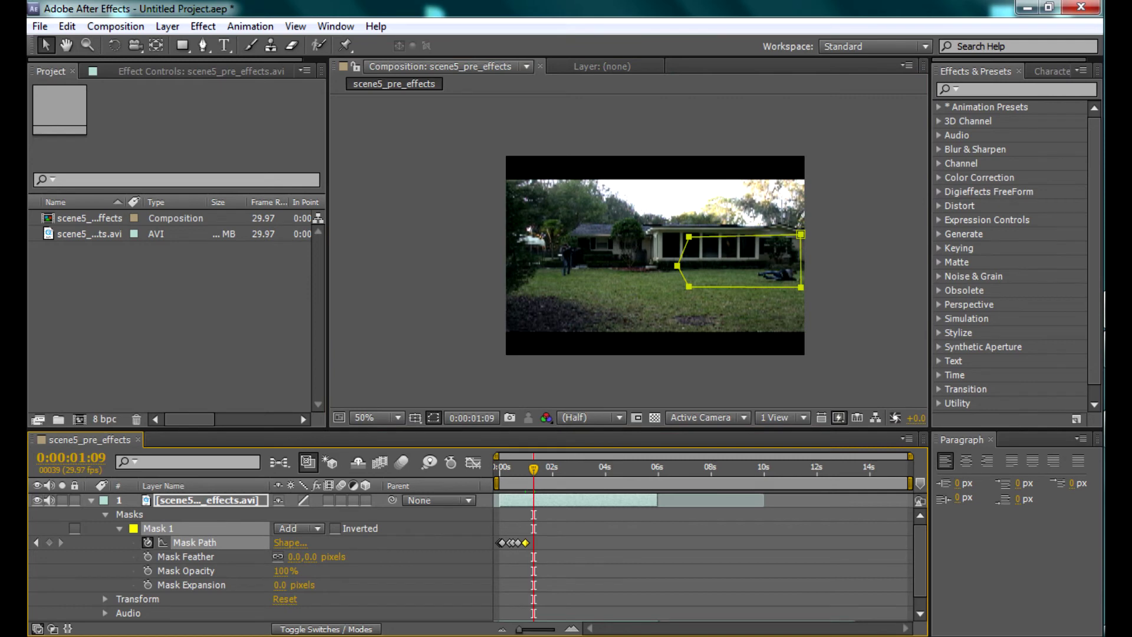
pyautogui.moveTo(801, 234); pyautogui.dragTo(827, 234)
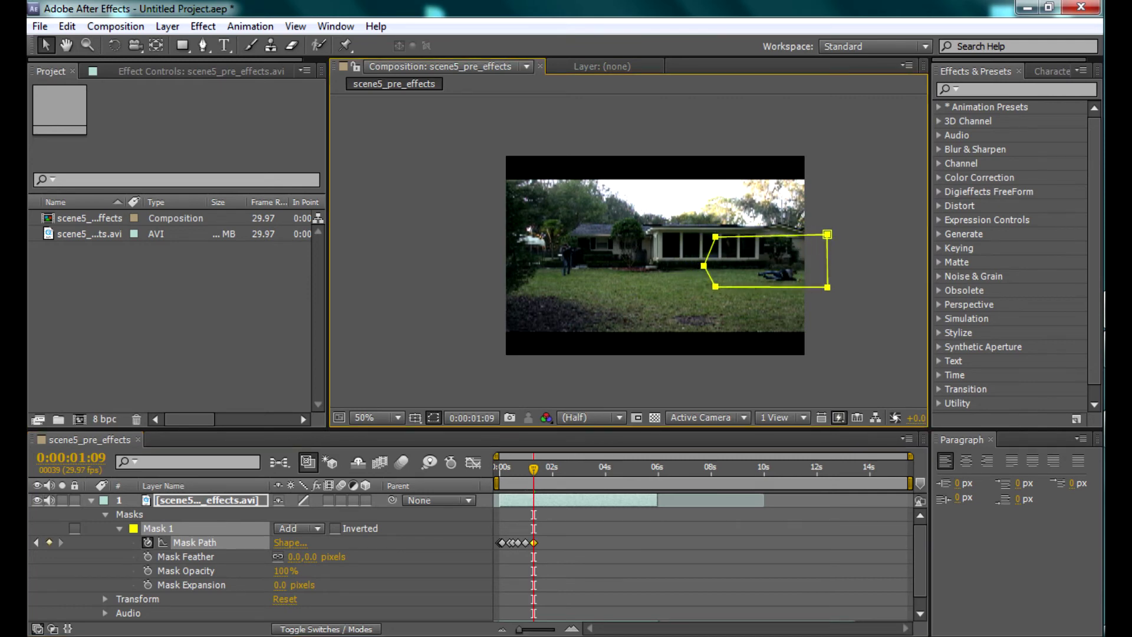
# Step: Play the masked shot and step through the frames around 0:00:01:09 to examine the mask over the fallen man
pyautogui.press('space')
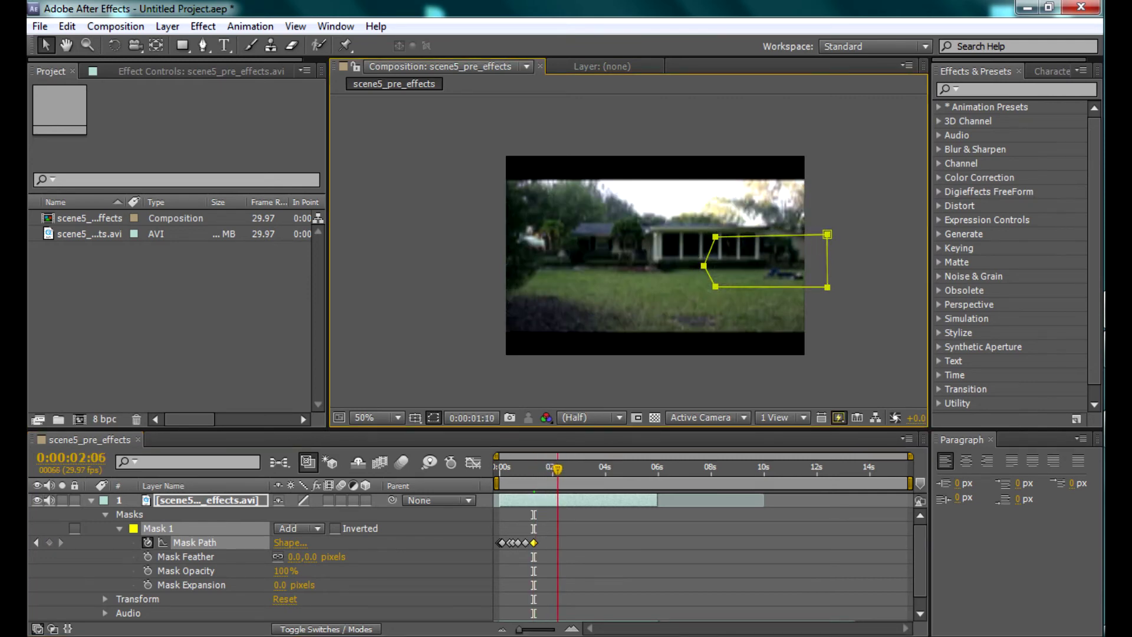
pyautogui.moveTo(546, 469); pyautogui.dragTo(529, 468)
pyautogui.scroll(-1, 475, 556)
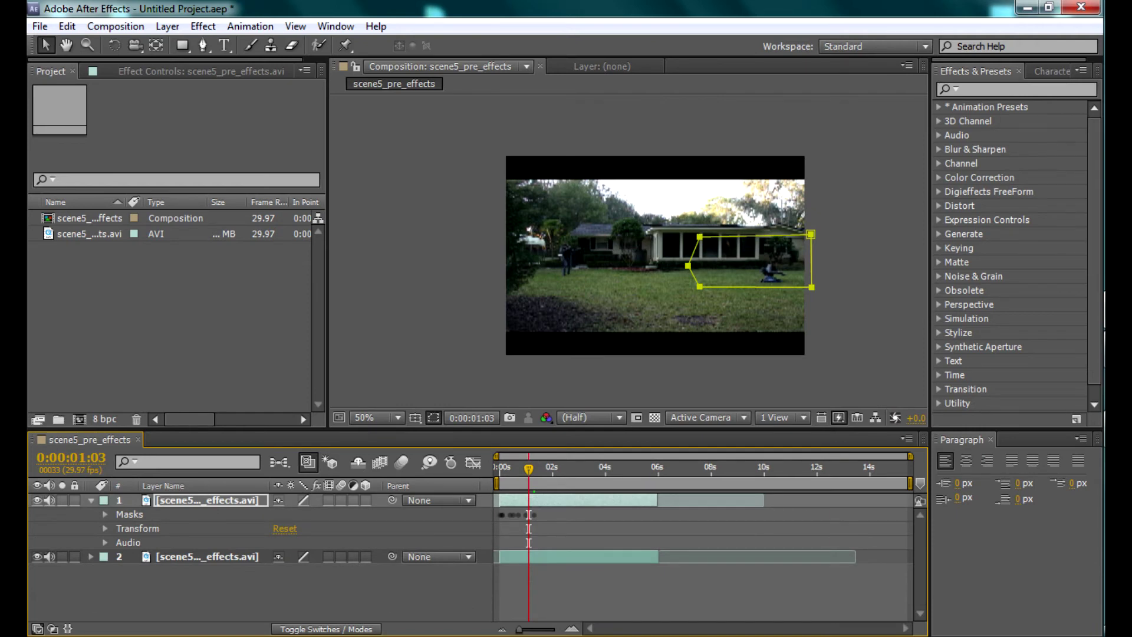
pyautogui.moveTo(528, 468)
pyautogui.mouseDown()
pyautogui.moveTo(544, 468)
pyautogui.moveTo(498, 469)
pyautogui.moveTo(535, 469)
pyautogui.mouseUp()
pyautogui.press('pageup')
pyautogui.press('pageup')
pyautogui.press('pageup')
pyautogui.press('pageup')
pyautogui.press('pageup')
pyautogui.press('pageup')
pyautogui.press('pageup')
pyautogui.press('pagedown')
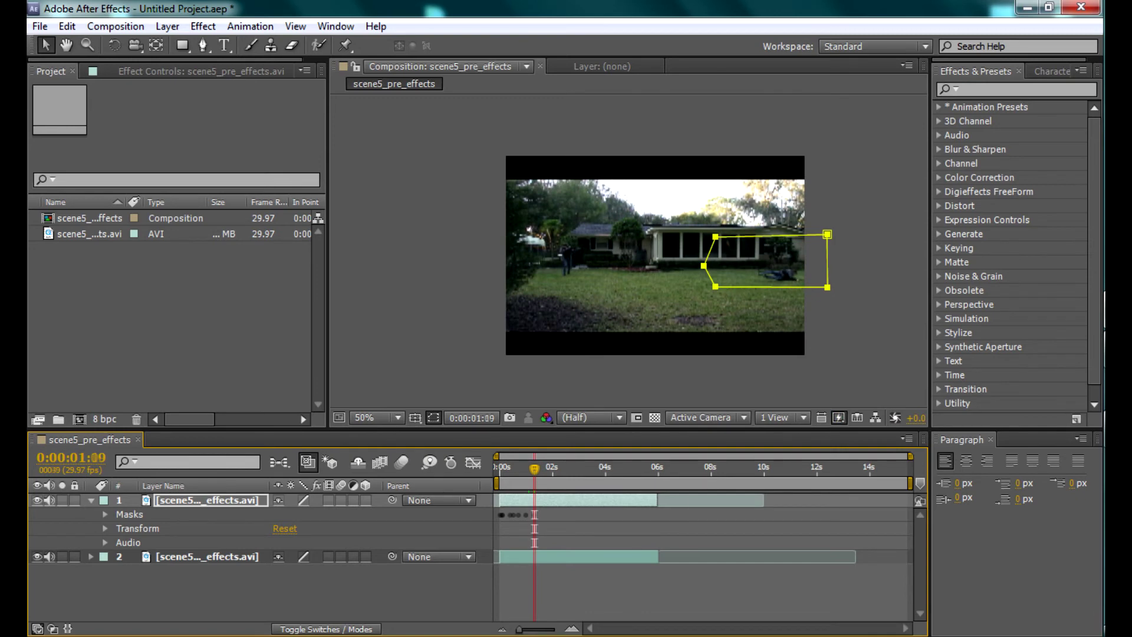
# Step: Trim the out points of both footage layers to 0:00:01:10
pyautogui.press('pageup')
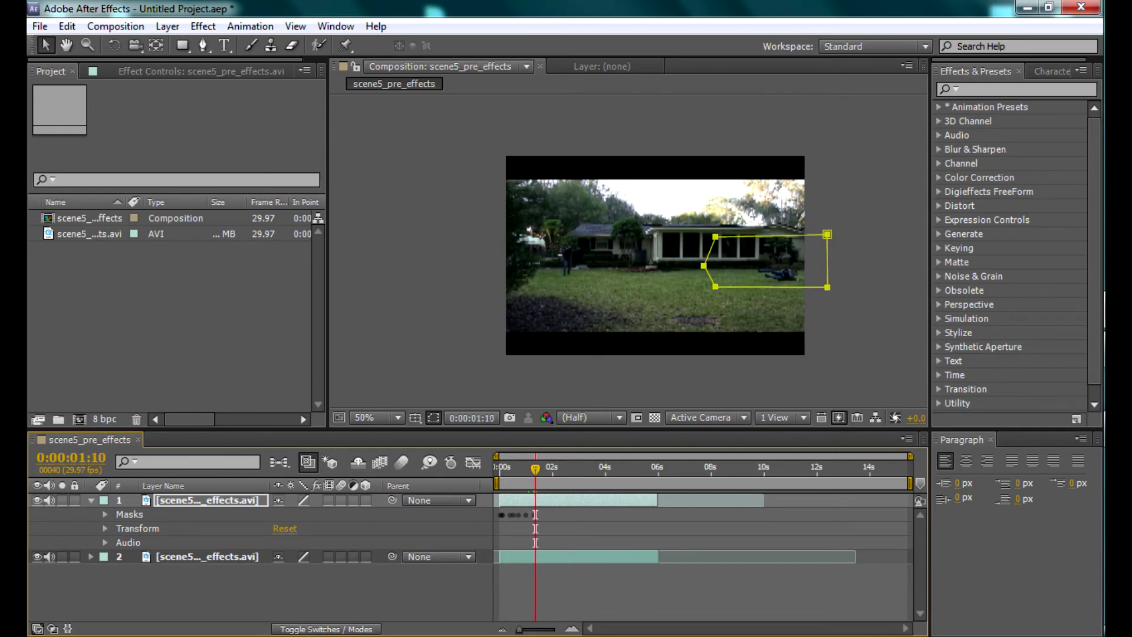
pyautogui.hotkey('alt', ']')
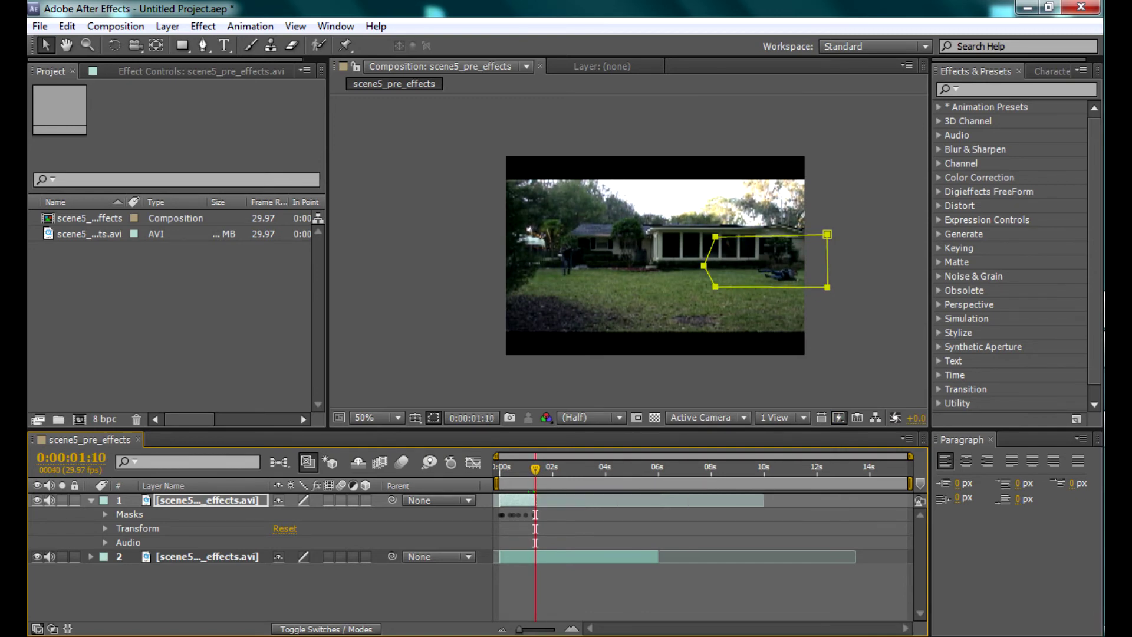
pyautogui.click(207, 556)
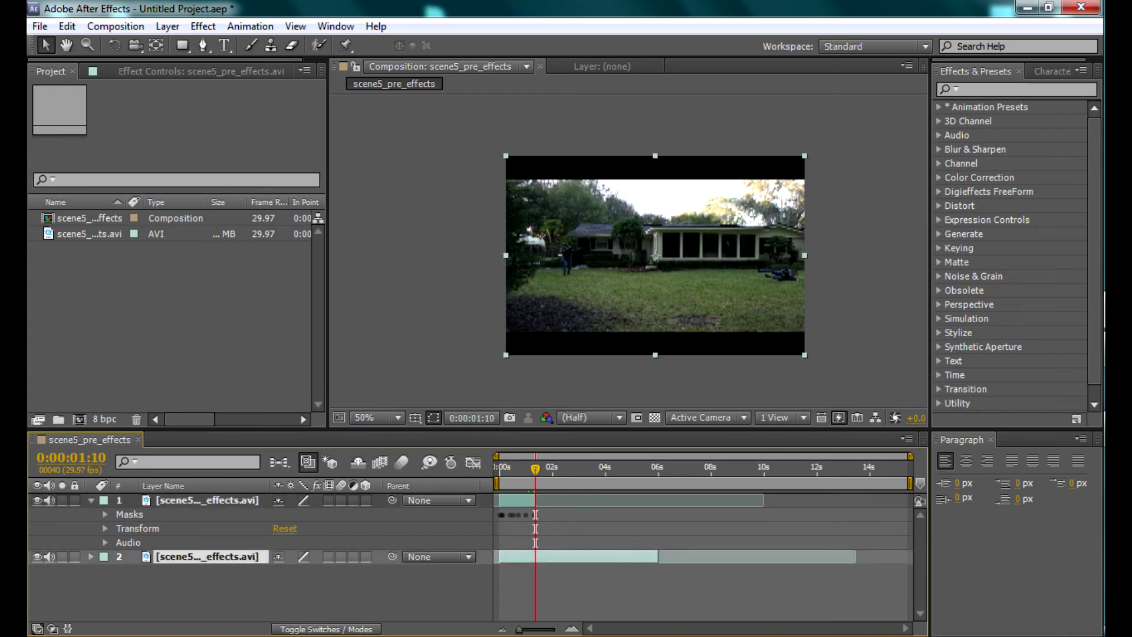
pyautogui.hotkey('alt', ']')
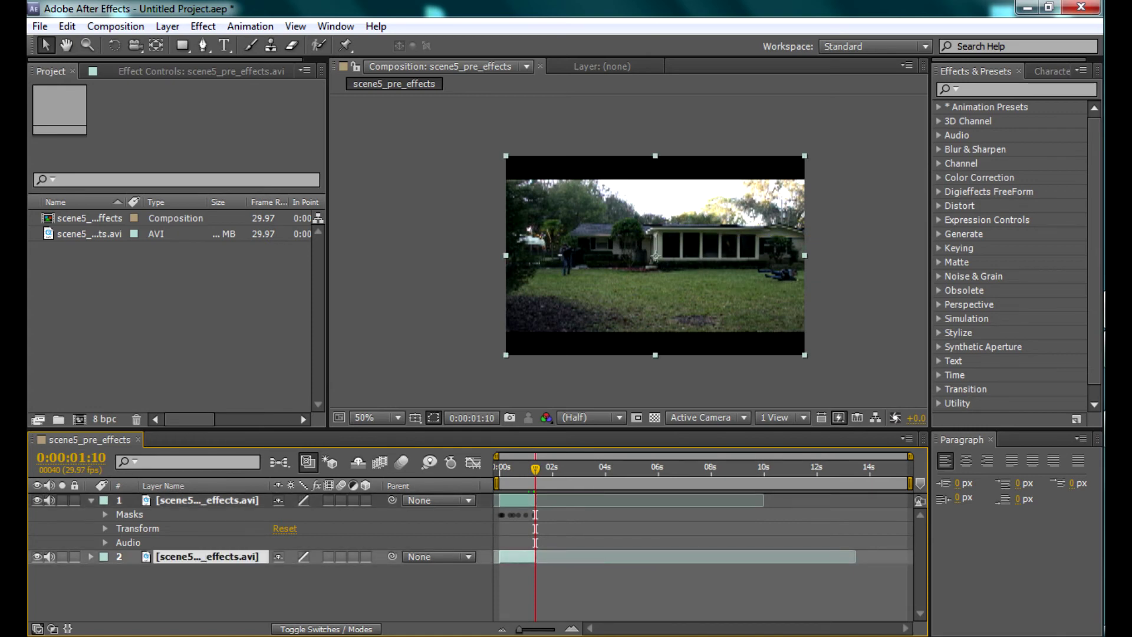
# Step: Preview the trimmed composite, and reveal Mask 1's properties with the shot viewed at 100% around 0:00:01:06
pyautogui.press('KP_0')
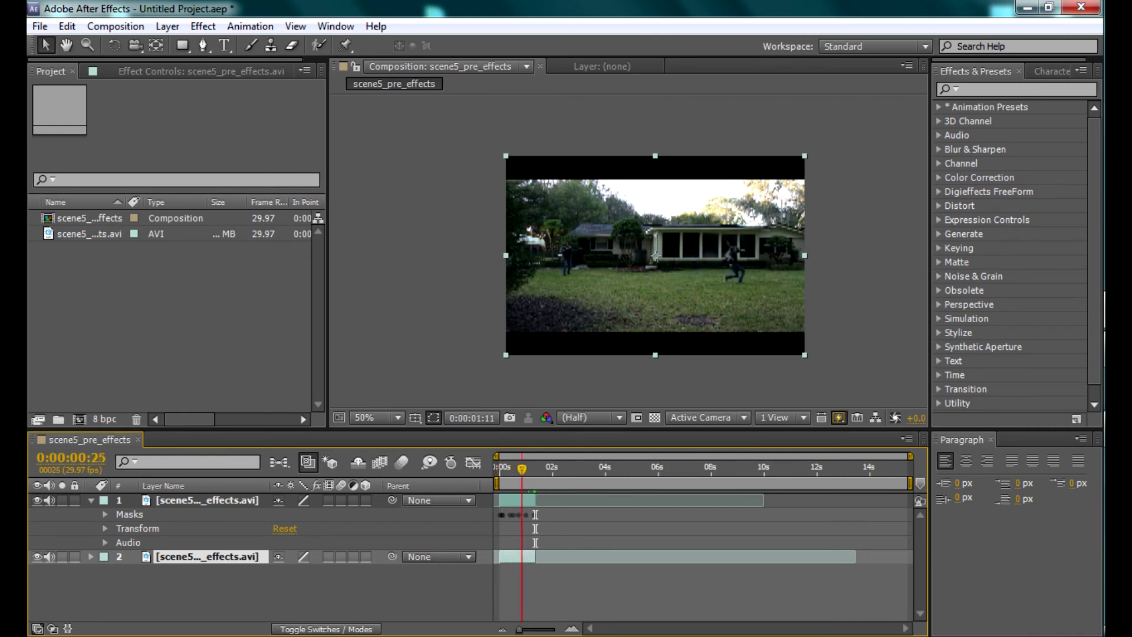
pyautogui.click(105, 514)
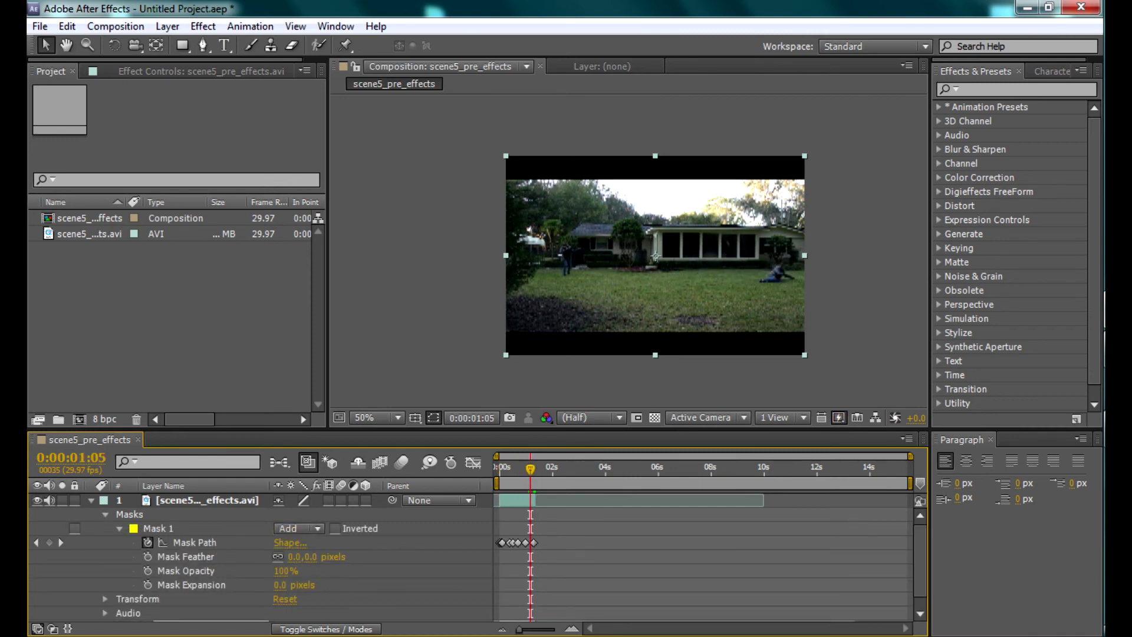
pyautogui.press('.')
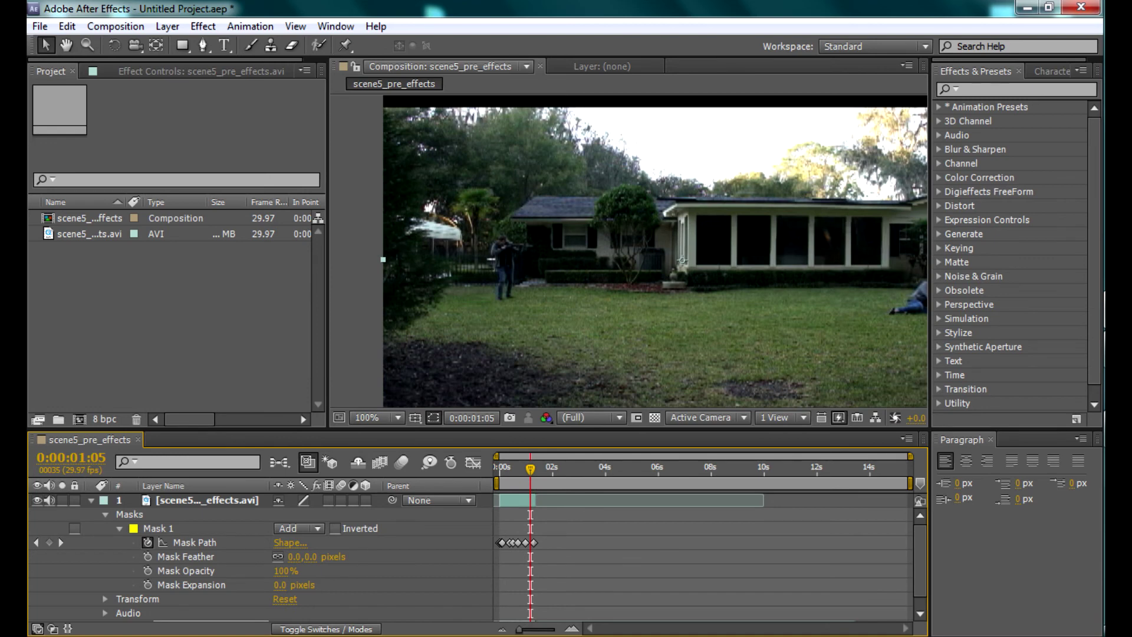
pyautogui.press('KP_0')
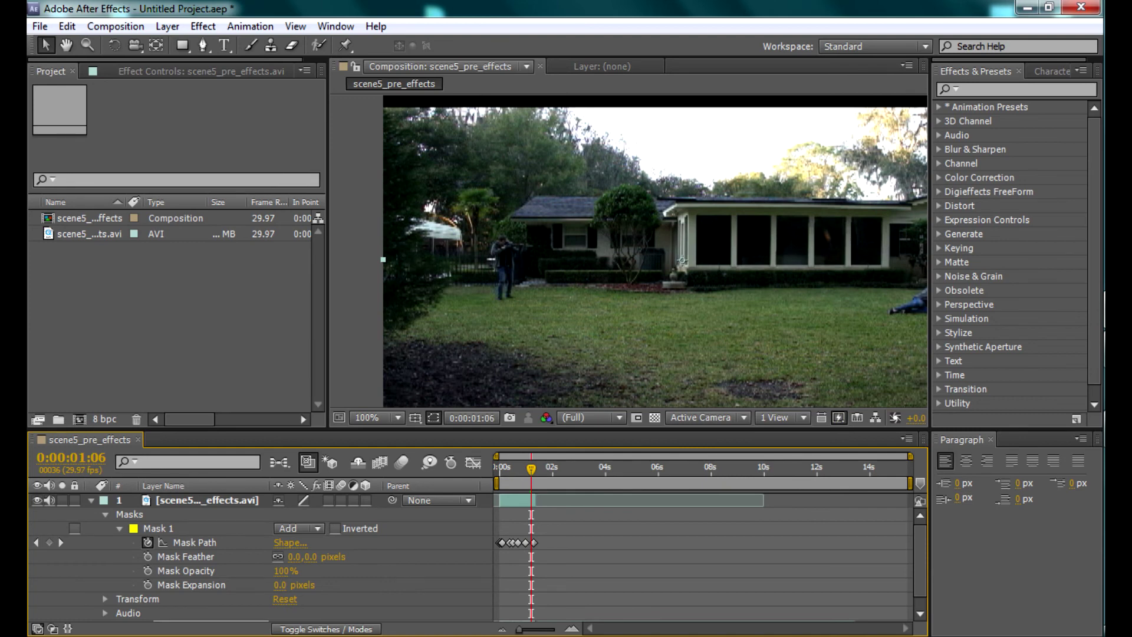
# Step: Try a Mask Feather of 61 pixels on Mask 1 and inspect the mask's edges around the fallen man
pyautogui.moveTo(293, 556); pyautogui.dragTo(329, 556)
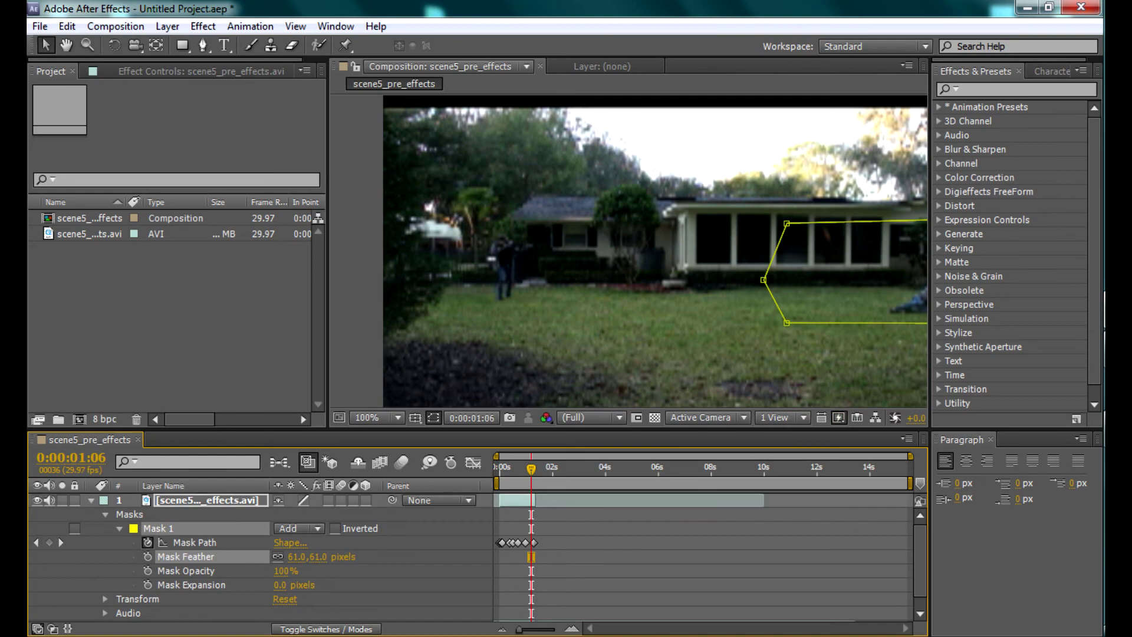
pyautogui.press(',')
pyautogui.press('.')
pyautogui.press('h')
pyautogui.moveTo(628, 254); pyautogui.dragTo(608, 249)
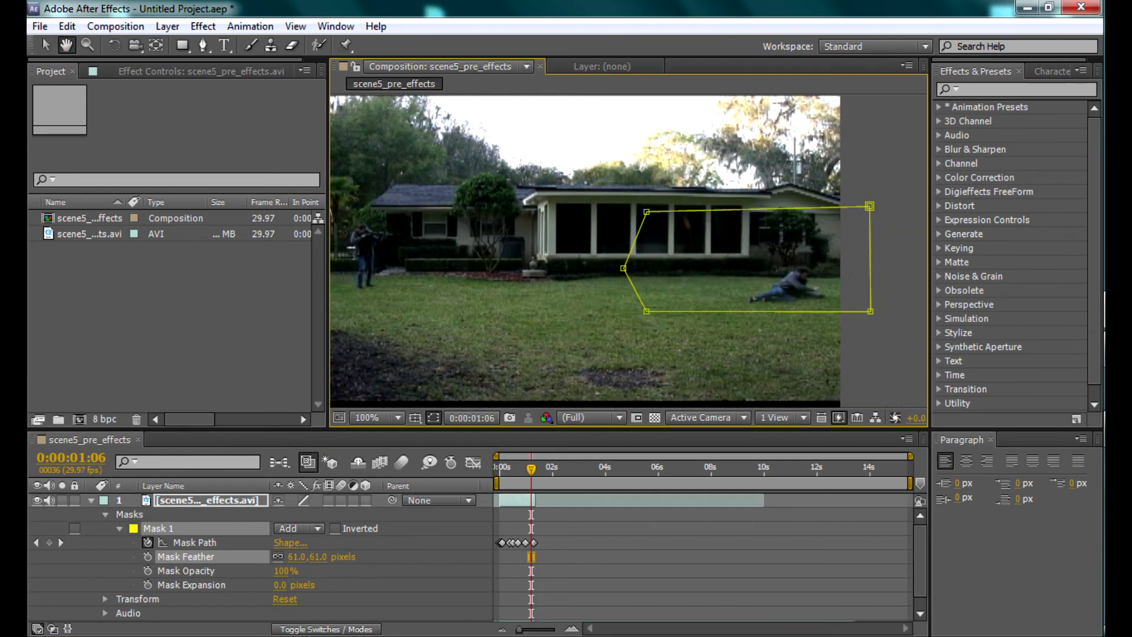
pyautogui.press('v')
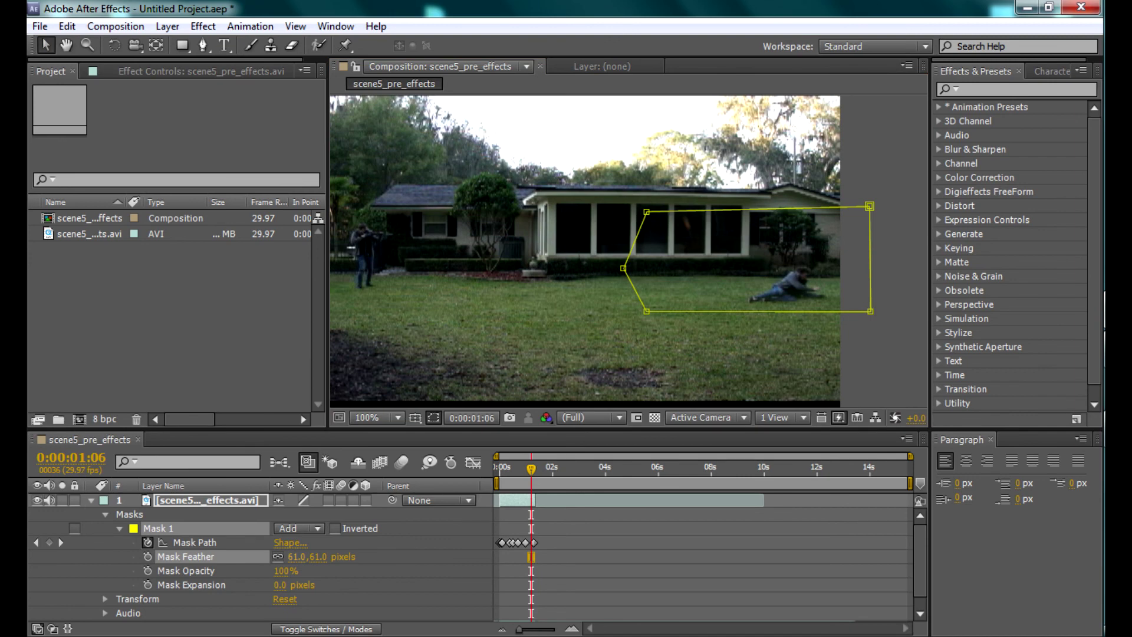
# Step: Set Mask 1's Mask Feather to 14 pixels and check the top layer's mask around the runner at 0:00:00:10
pyautogui.moveTo(296, 557)
pyautogui.mouseDown()
pyautogui.moveTo(284, 556)
pyautogui.moveTo(297, 557)
pyautogui.mouseUp()
pyautogui.moveTo(530, 468); pyautogui.dragTo(508, 468)
pyautogui.click(206, 500)
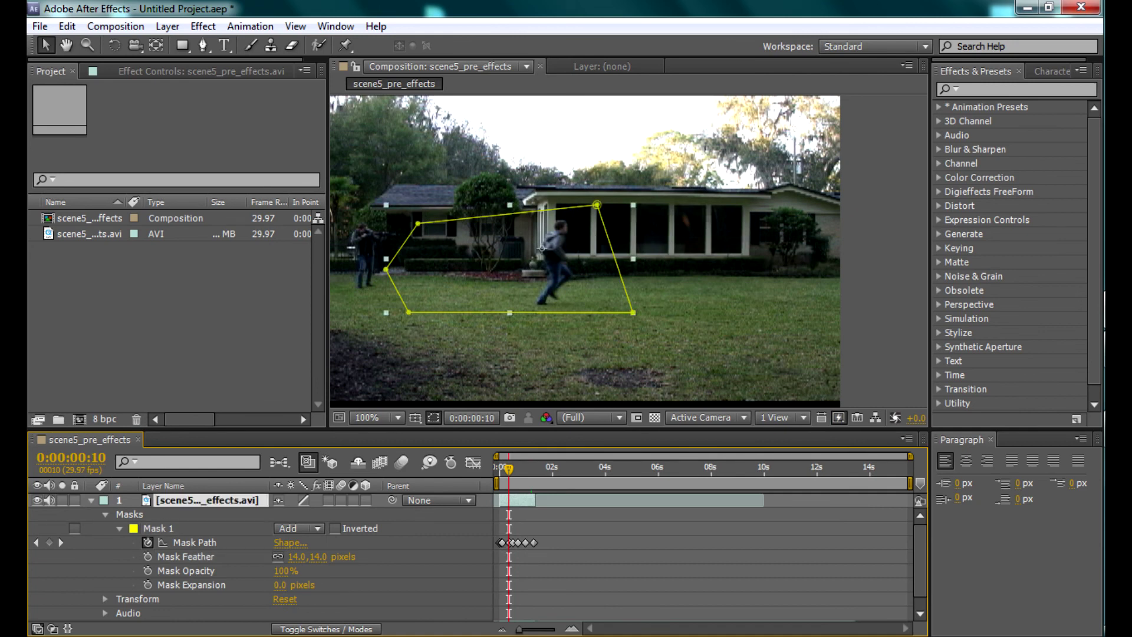
# Step: Select the bottom footage layer, collapse the top layer's properties, and set the current time to 0:00:01:10
pyautogui.scroll(-1, 478, 557)
pyautogui.click(206, 613)
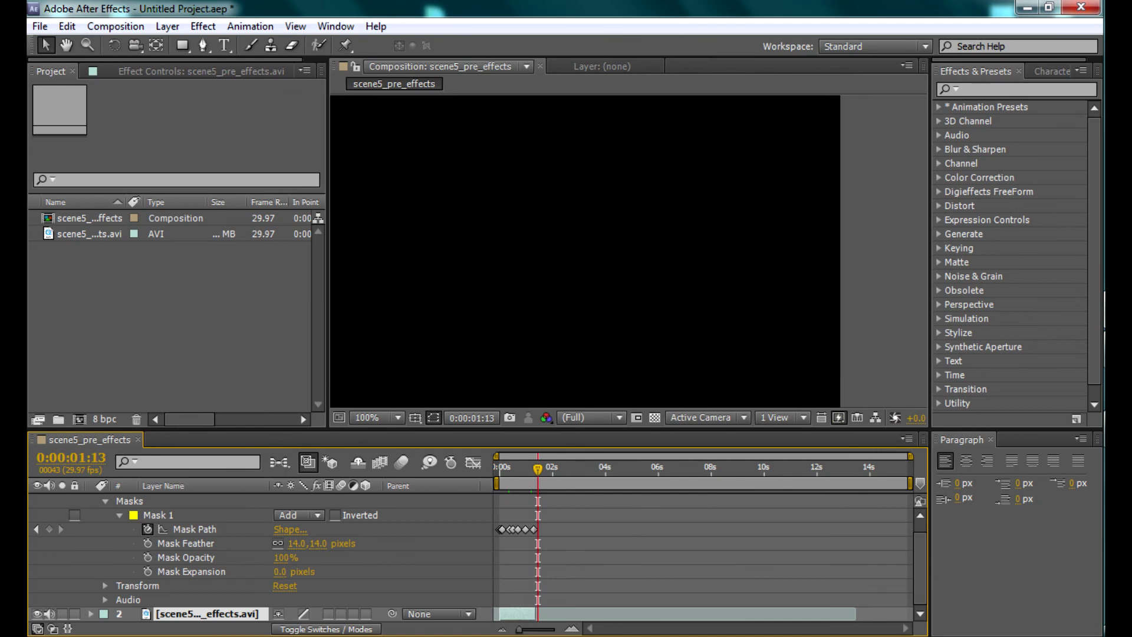
pyautogui.scroll(1, 470, 557)
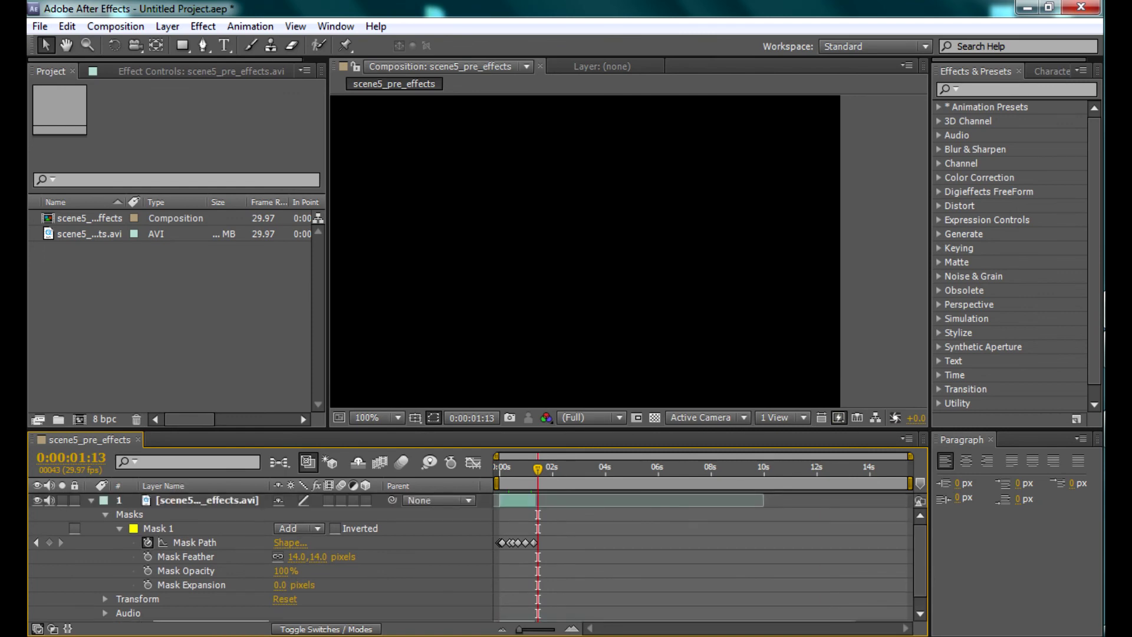
pyautogui.click(90, 499)
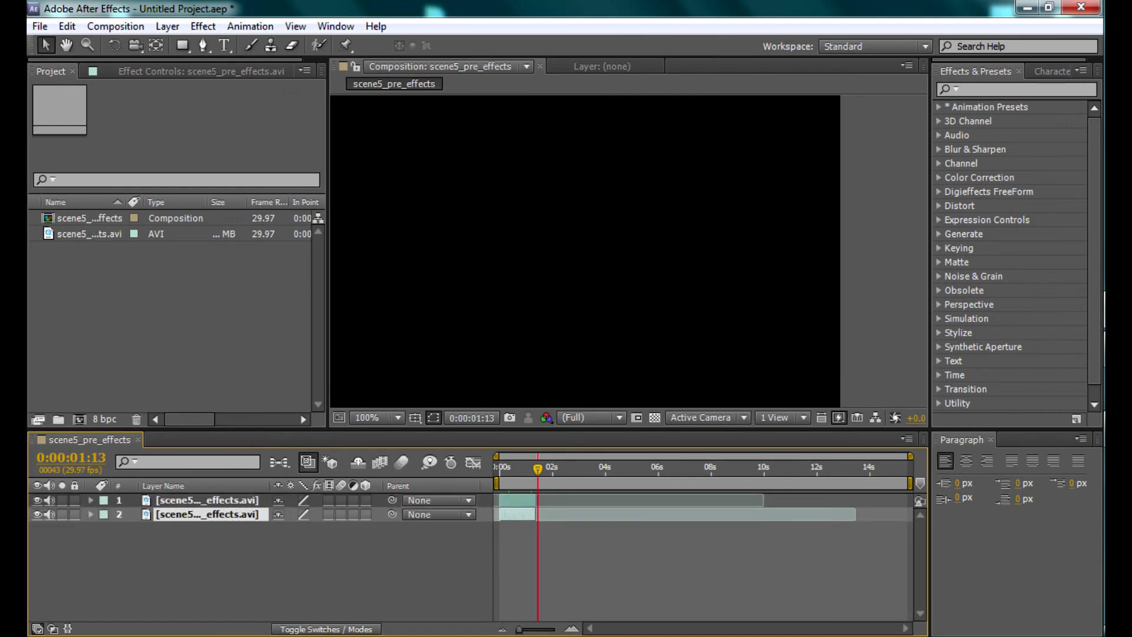
pyautogui.moveTo(537, 469); pyautogui.dragTo(535, 468)
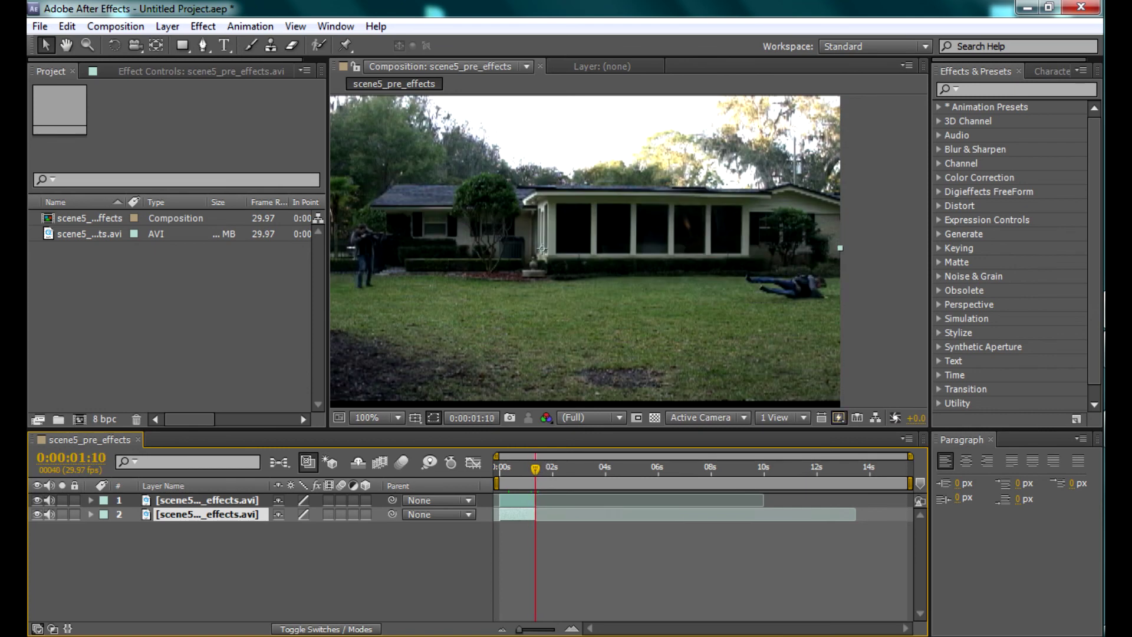